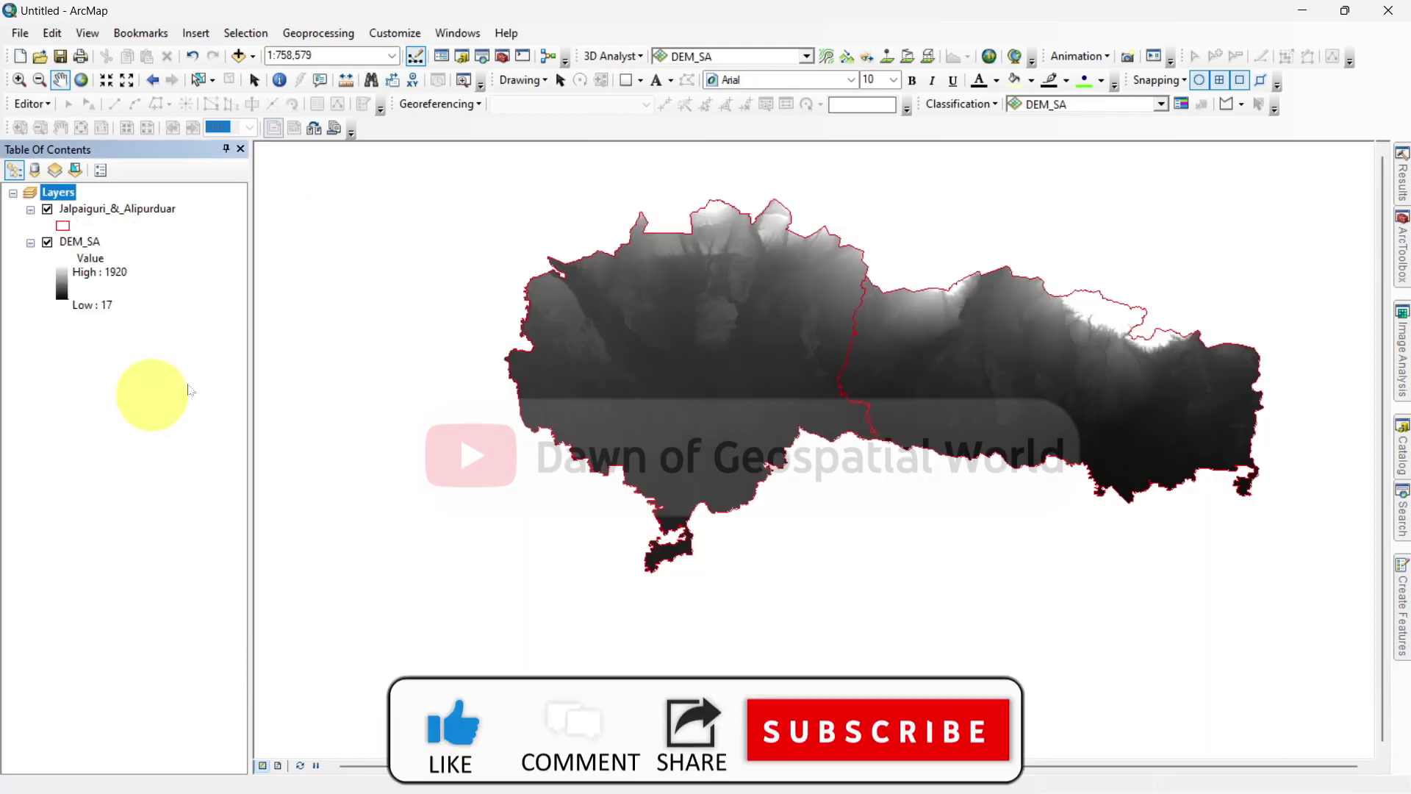
# Zoom to the DEM_SA layer and set up Fill on DEM_SA with output ...\SPI\Fill.
pyautogui.rightClick(87, 242)
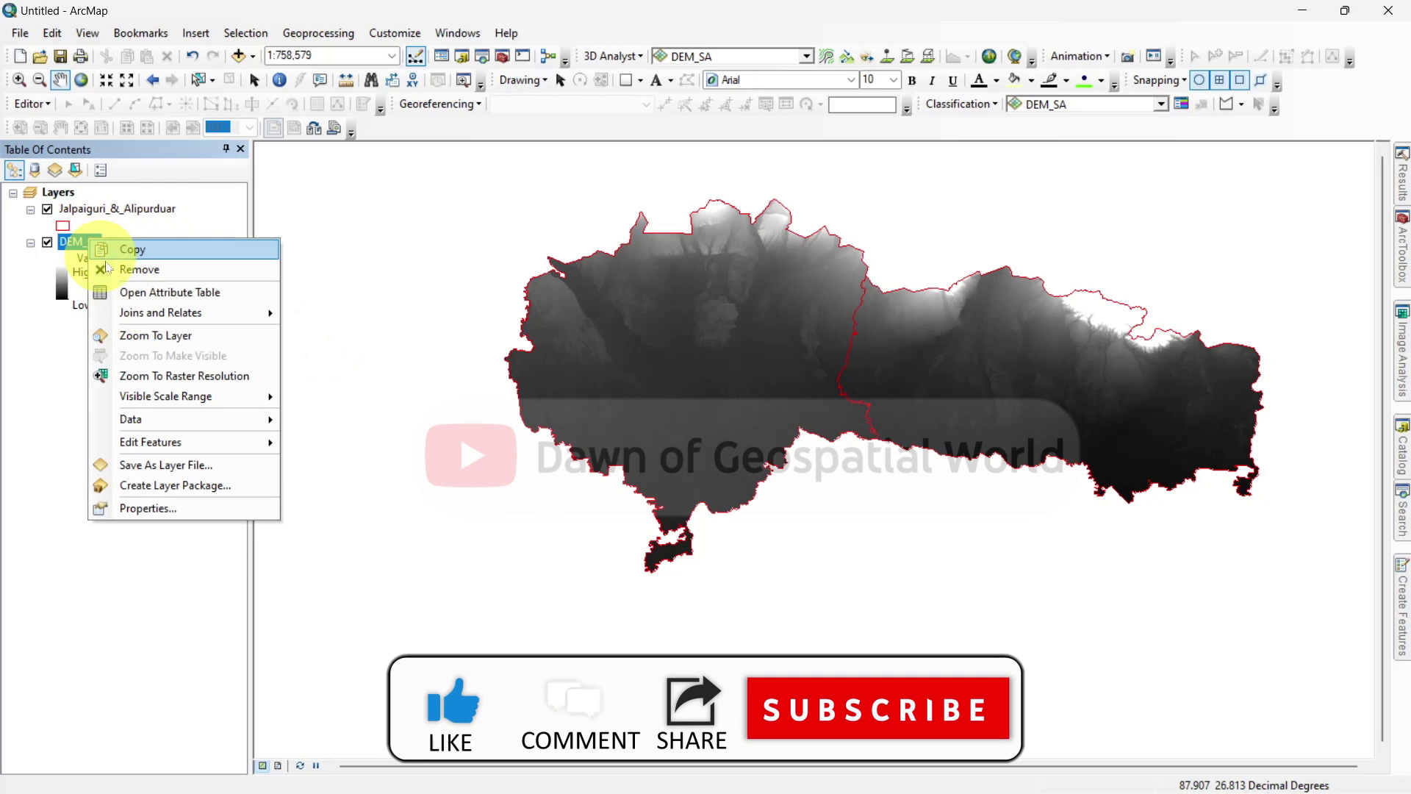
pyautogui.click(144, 336)
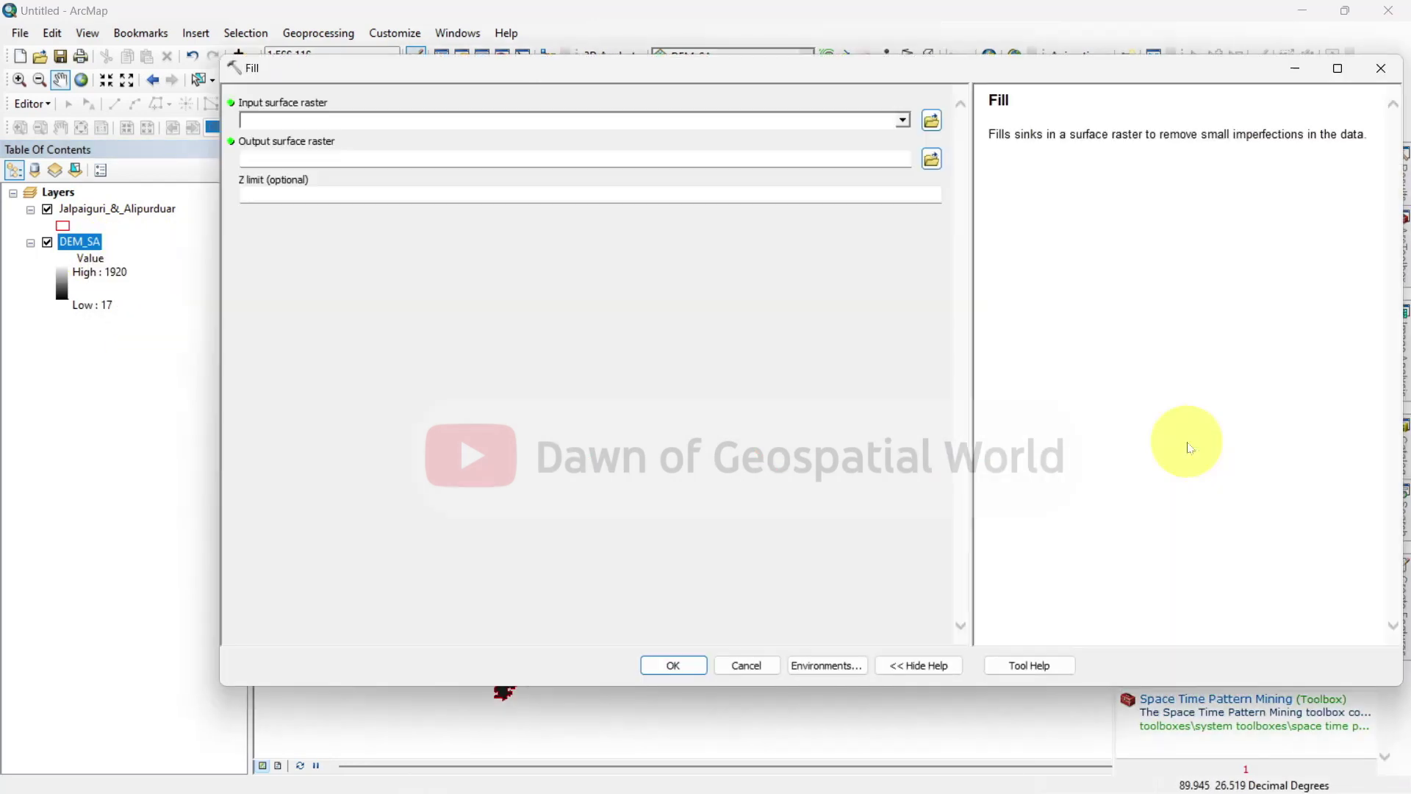
pyautogui.click(903, 120)
pyautogui.click(301, 139)
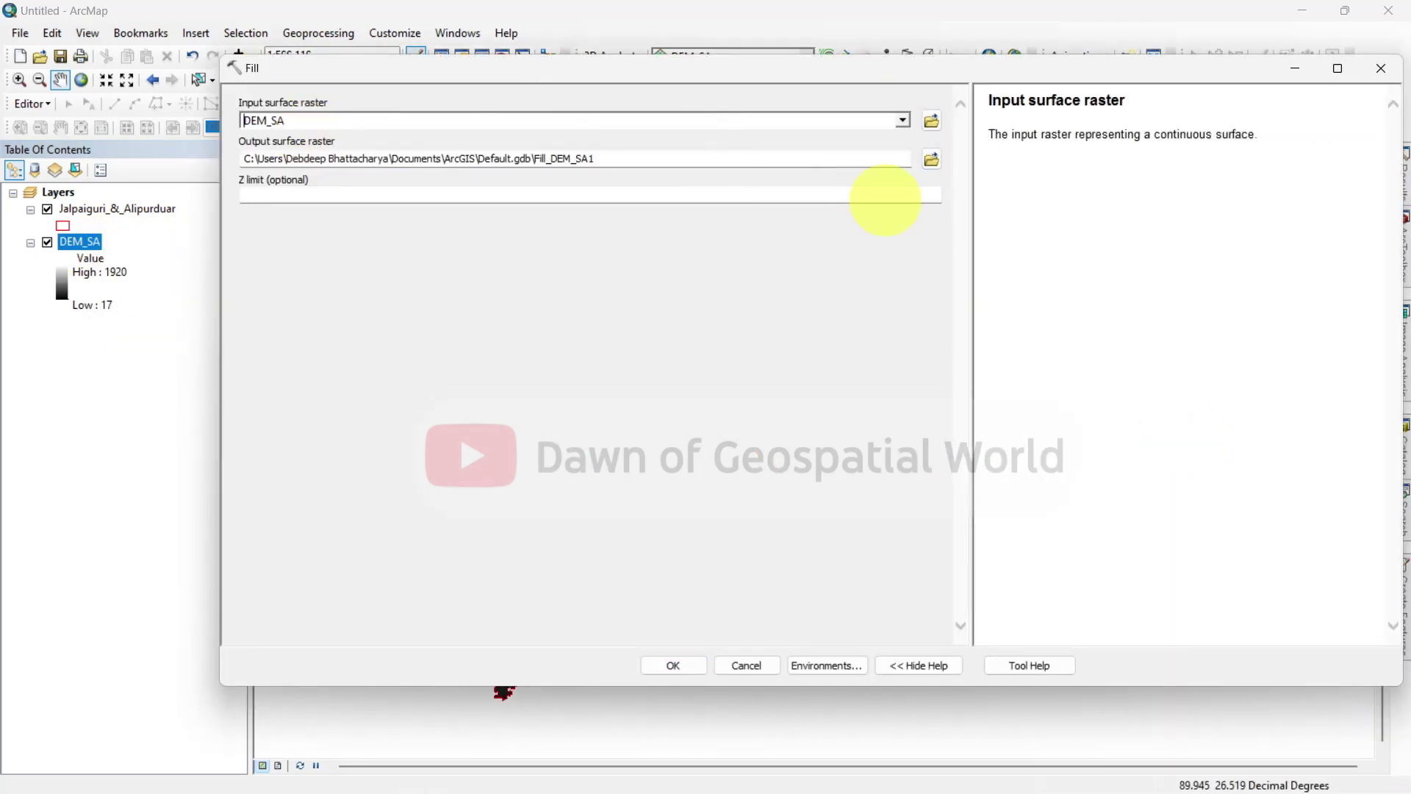
pyautogui.click(931, 159)
pyautogui.click(991, 469)
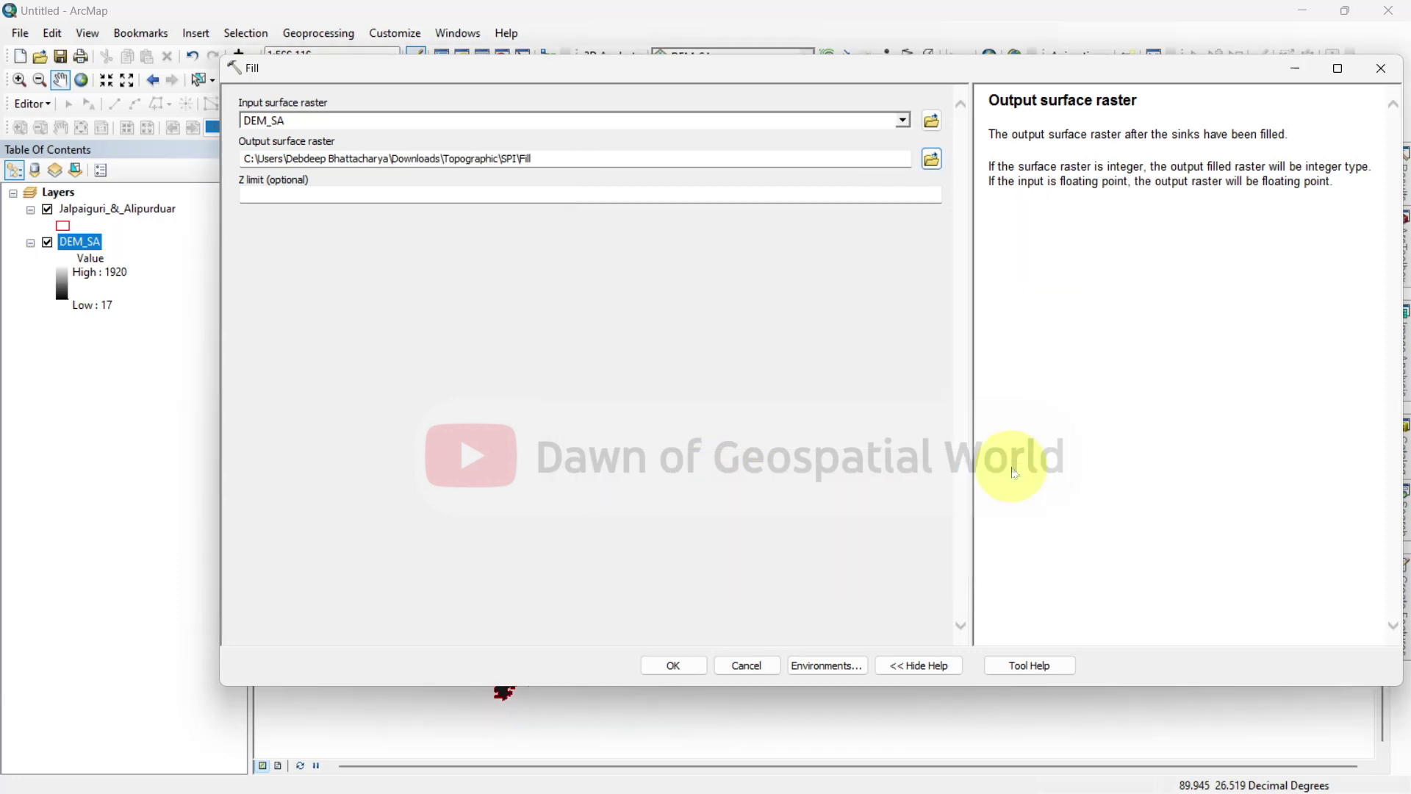
# Set the Fill environment extent and mask to DEM_SA, then run Fill.
pyautogui.click(816, 665)
pyautogui.click(292, 146)
pyautogui.click(294, 180)
pyautogui.click(299, 269)
pyautogui.click(293, 145)
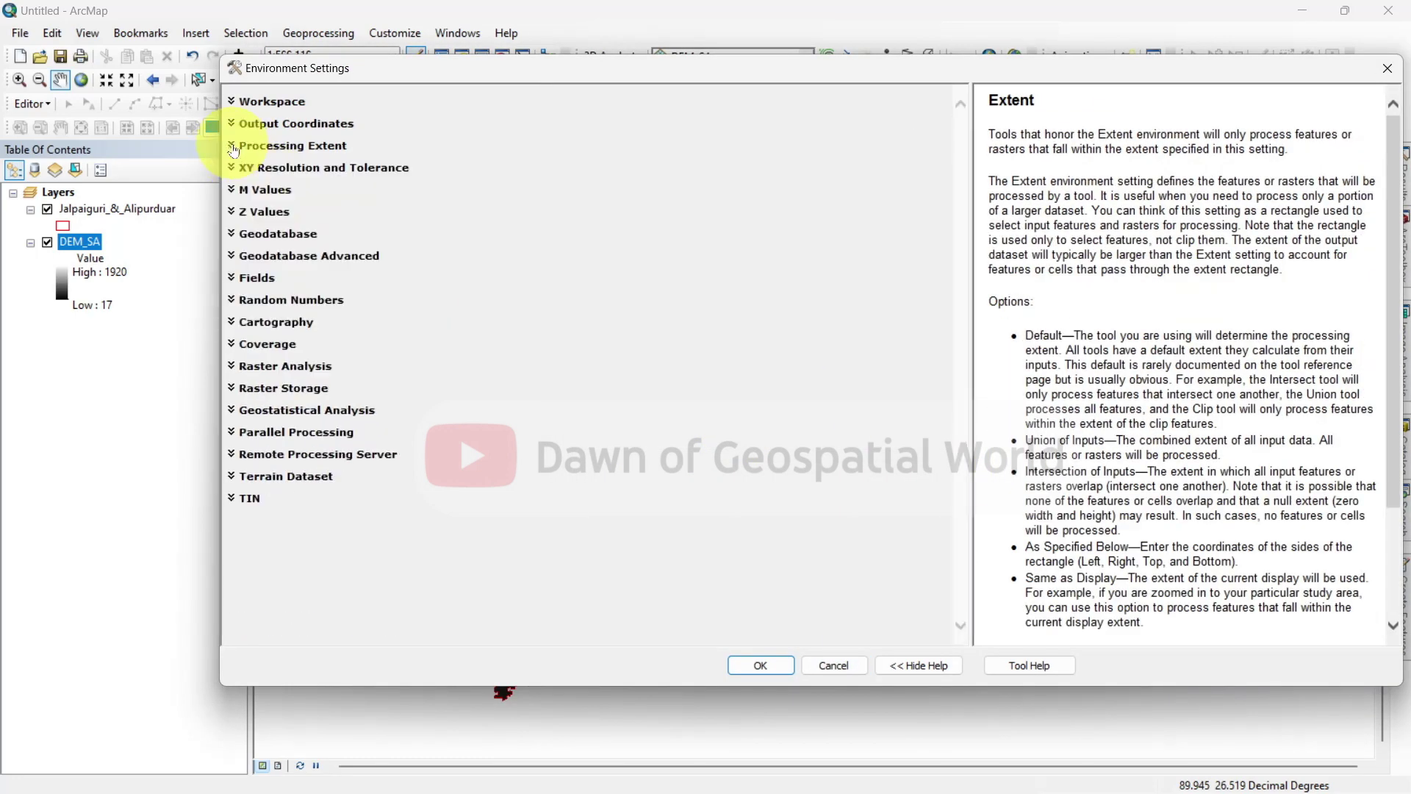
pyautogui.click(243, 366)
pyautogui.click(905, 497)
pyautogui.click(294, 527)
pyautogui.click(242, 366)
pyautogui.click(283, 434)
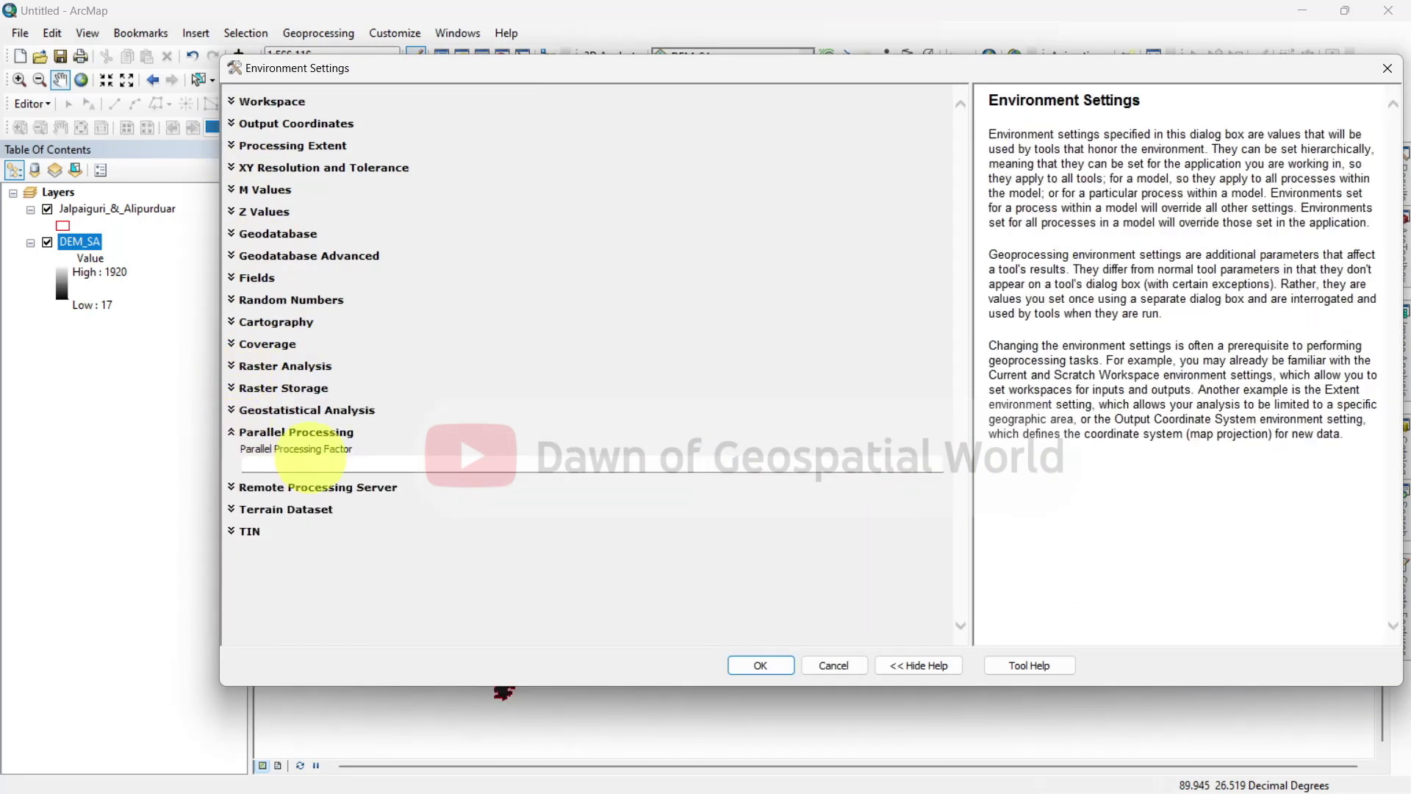
pyautogui.click(761, 665)
pyautogui.click(671, 657)
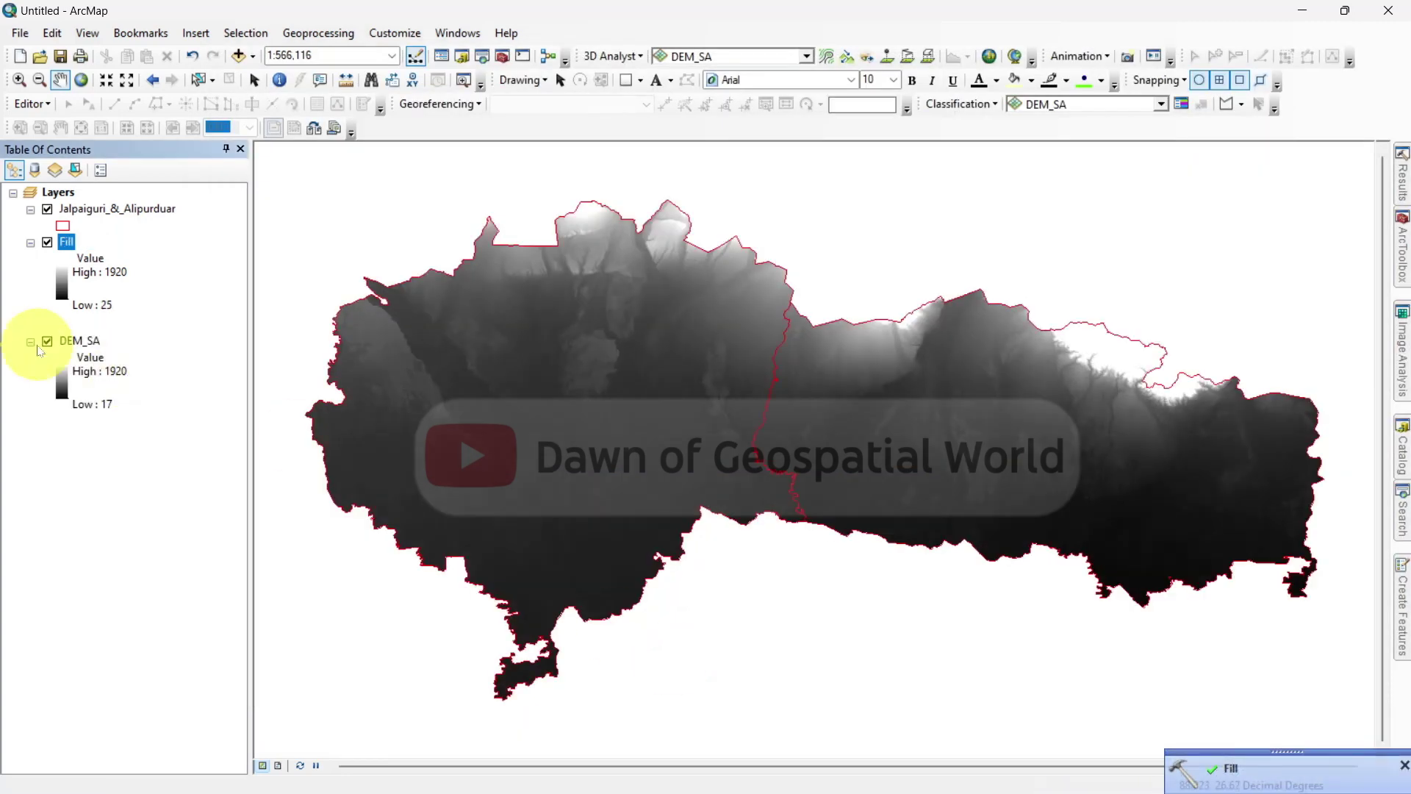
# Remove the DEM_SA layer from the map.
pyautogui.click(59, 341)
pyautogui.rightClick(59, 342)
pyautogui.click(113, 378)
# Run Project Raster on Fill to WGS 1984 UTM Zone 45N, saving as Projected.
pyautogui.click(1402, 510)
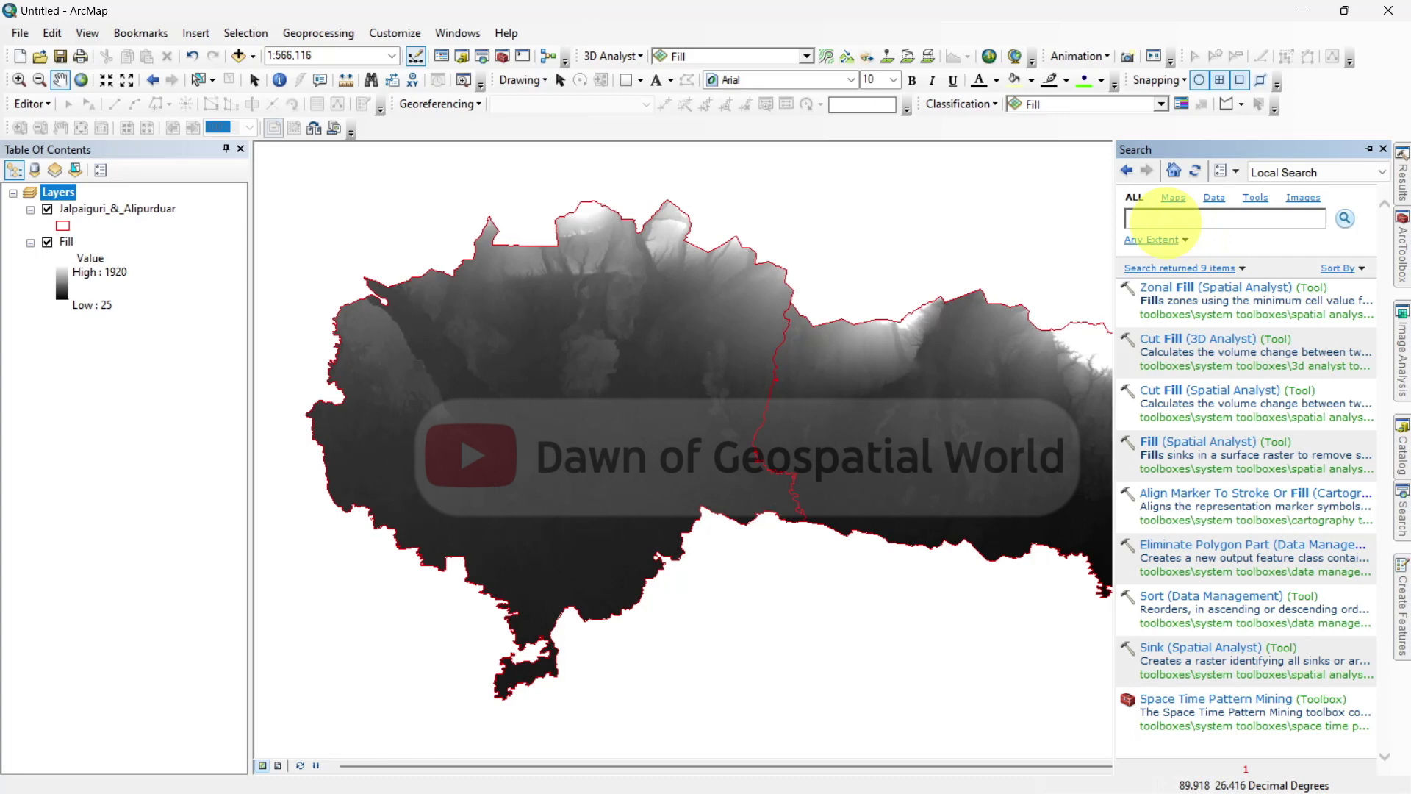
pyautogui.press('Return')
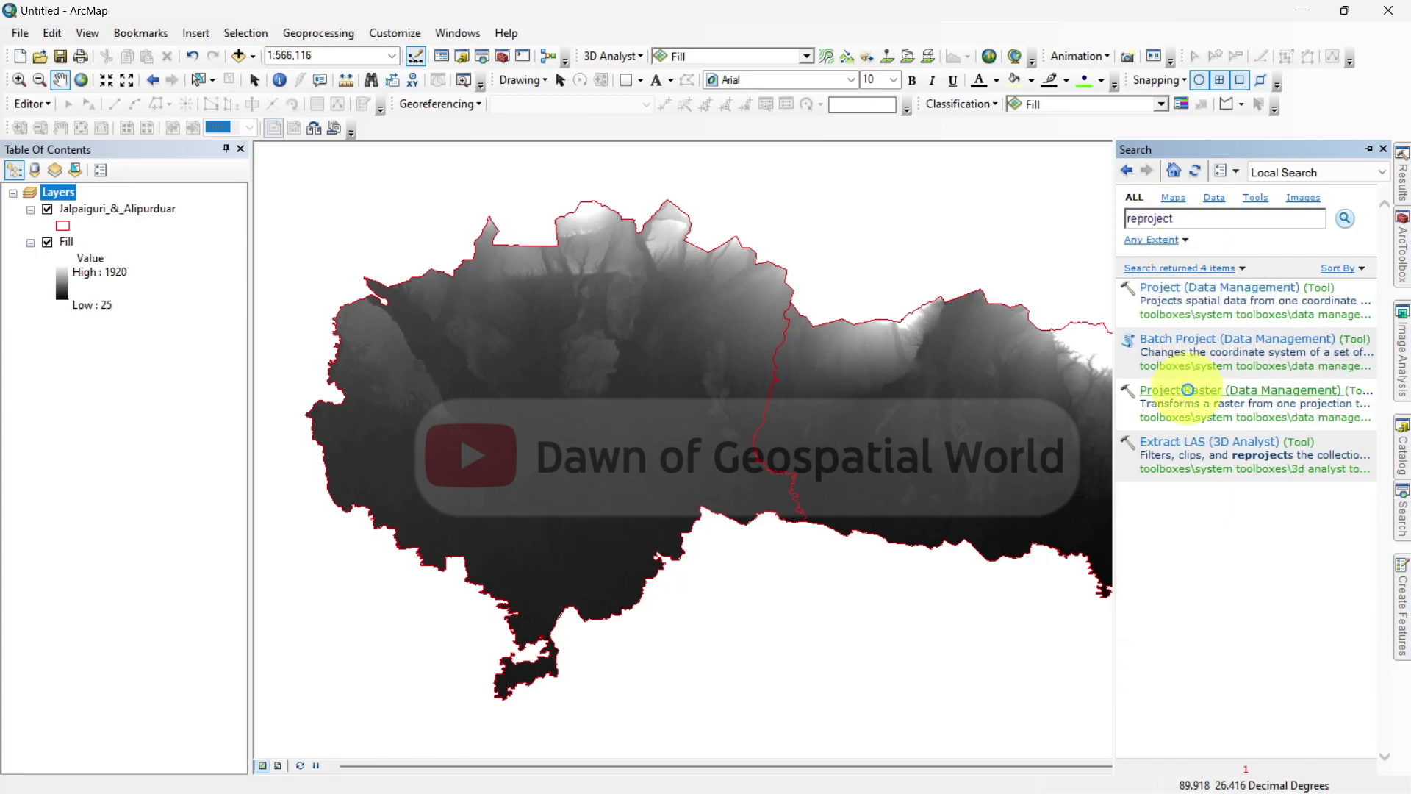
pyautogui.click(1187, 389)
pyautogui.click(902, 120)
pyautogui.click(284, 135)
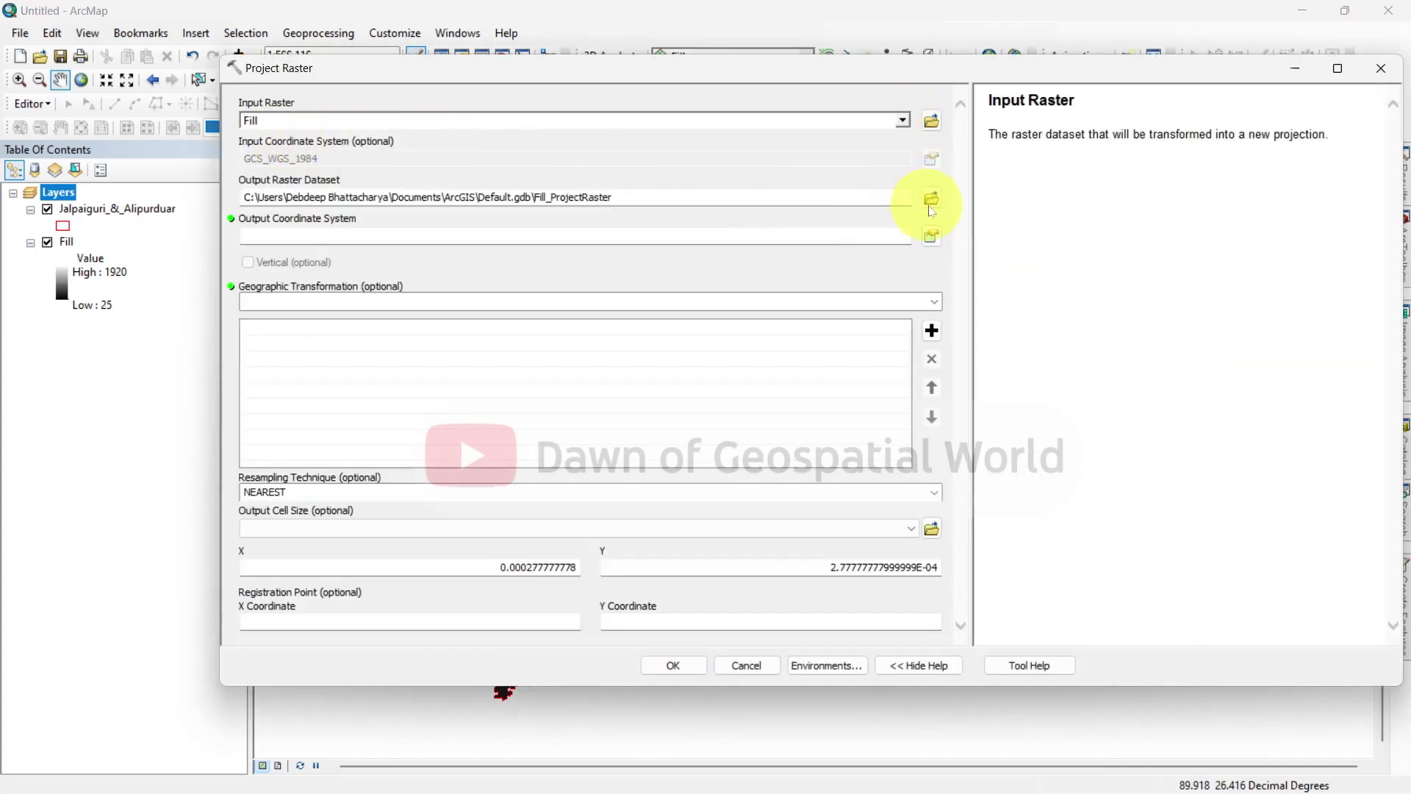
pyautogui.click(931, 199)
pyautogui.write('Projected')
pyautogui.click(965, 470)
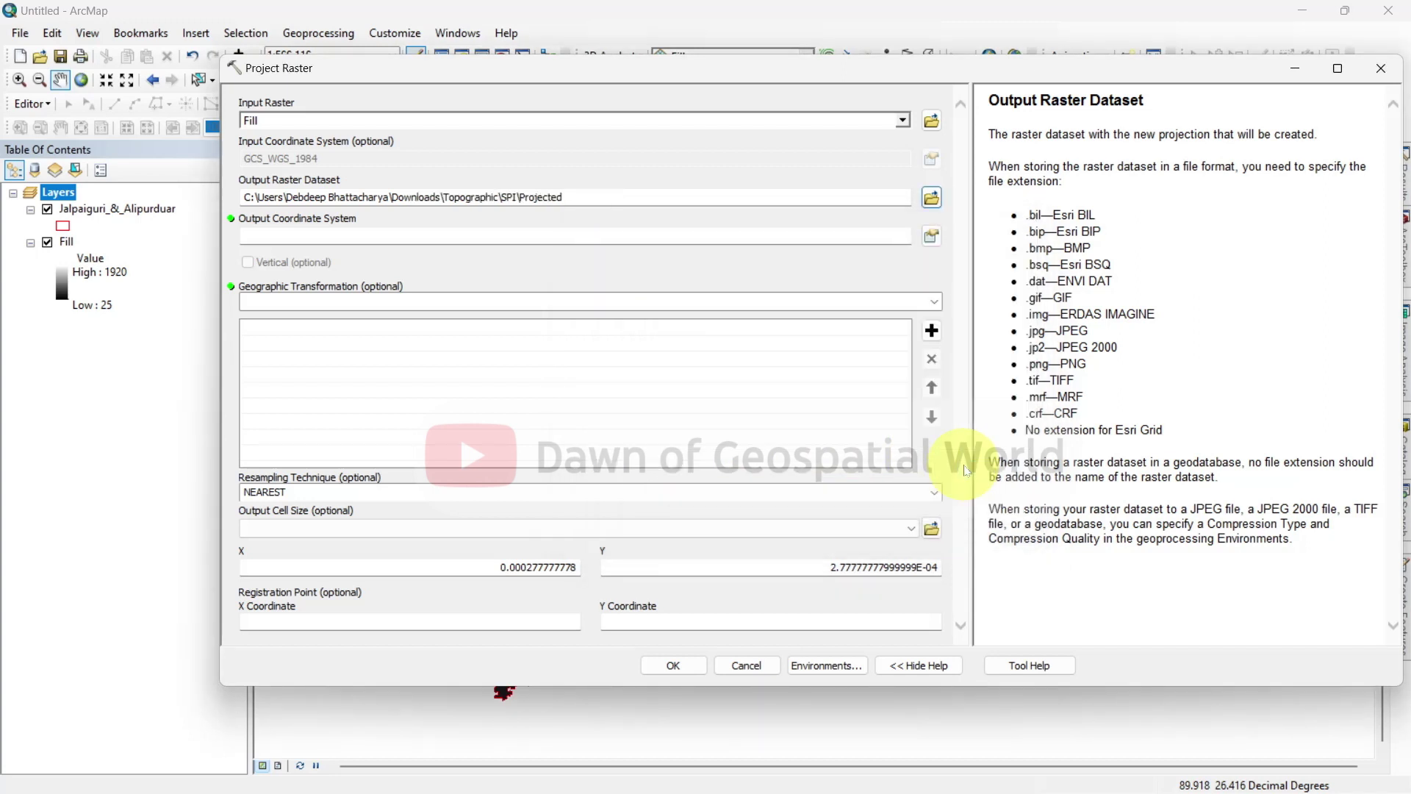
pyautogui.click(932, 236)
pyautogui.click(786, 253)
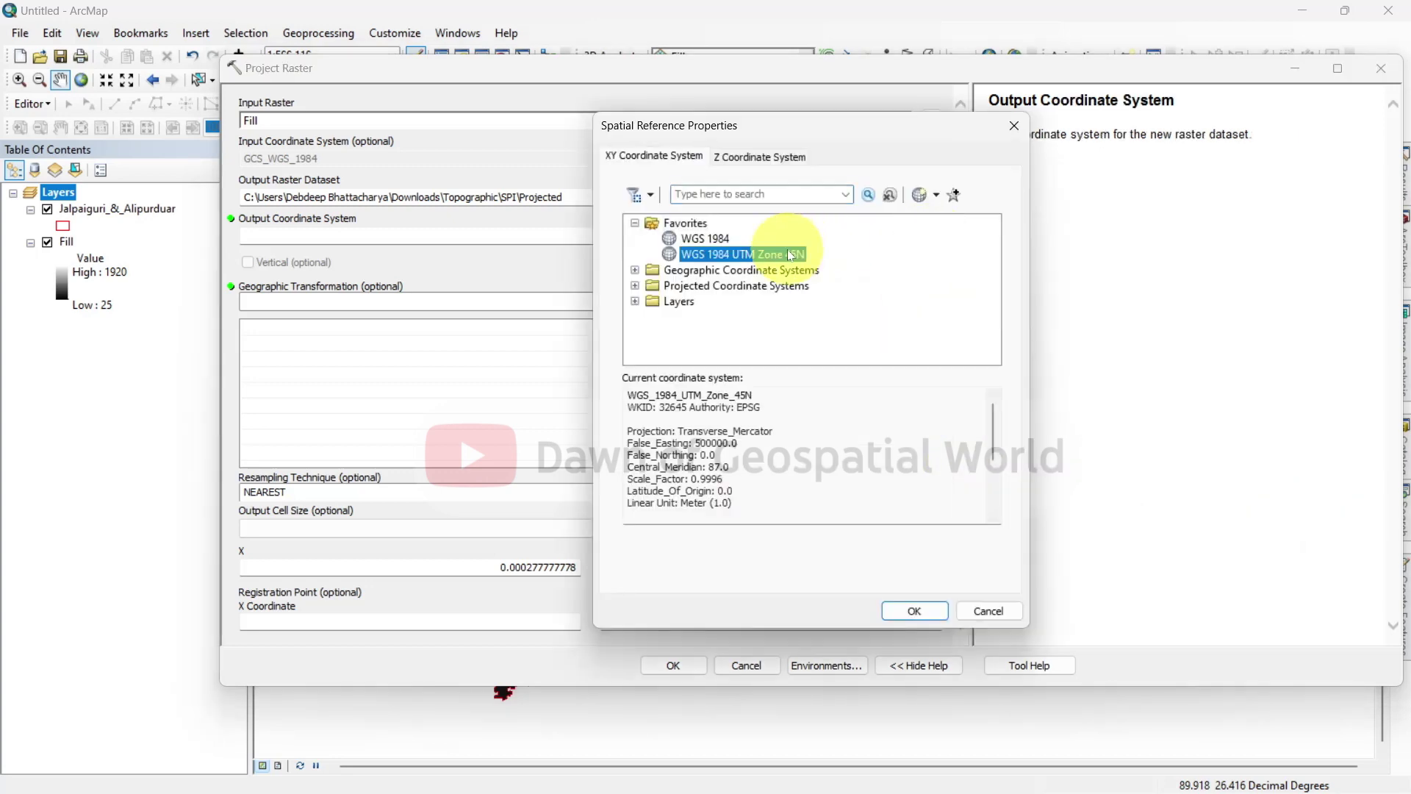
pyautogui.click(998, 607)
pyautogui.click(674, 664)
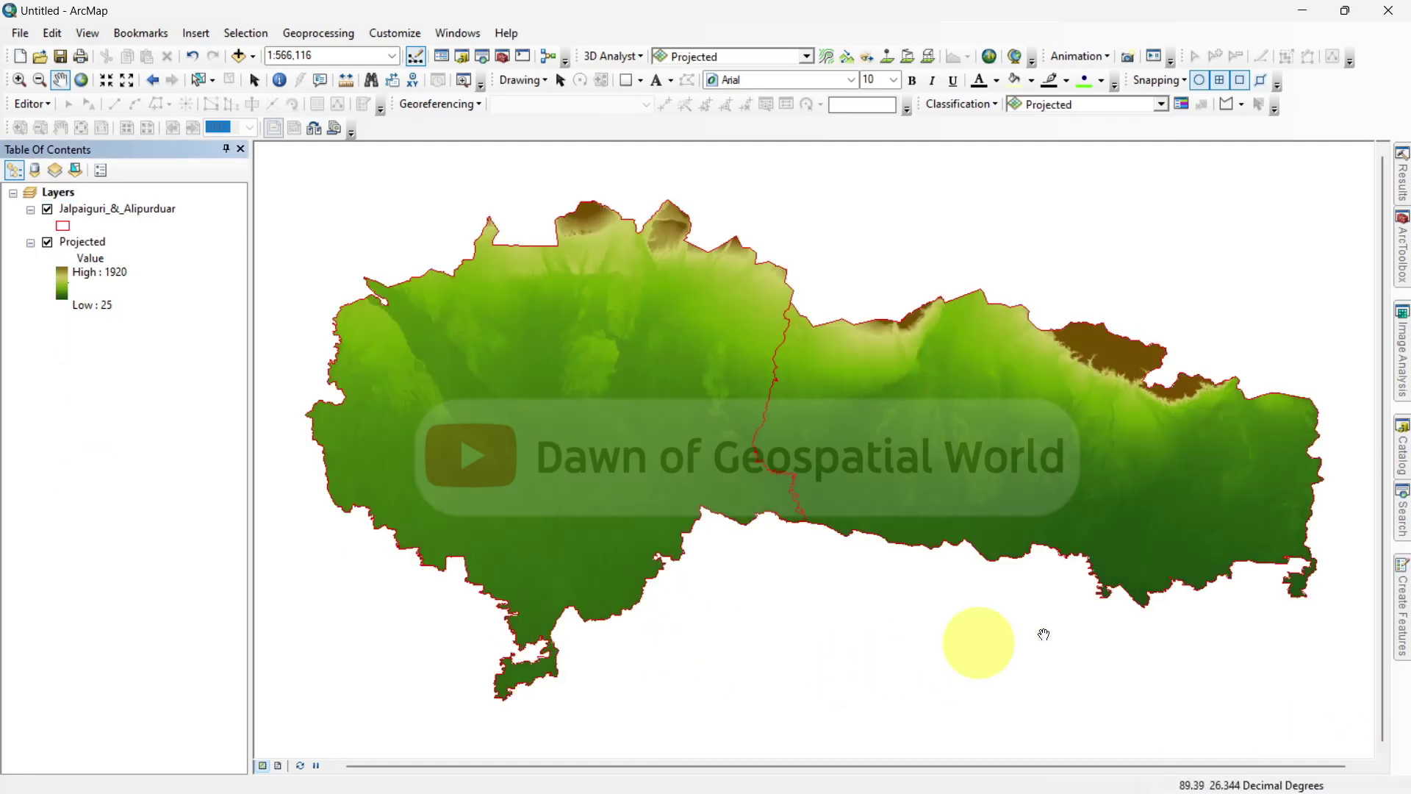
# Search 'flow direction' and set up Flow Direction with Projected as the input surface.
pyautogui.click(1403, 514)
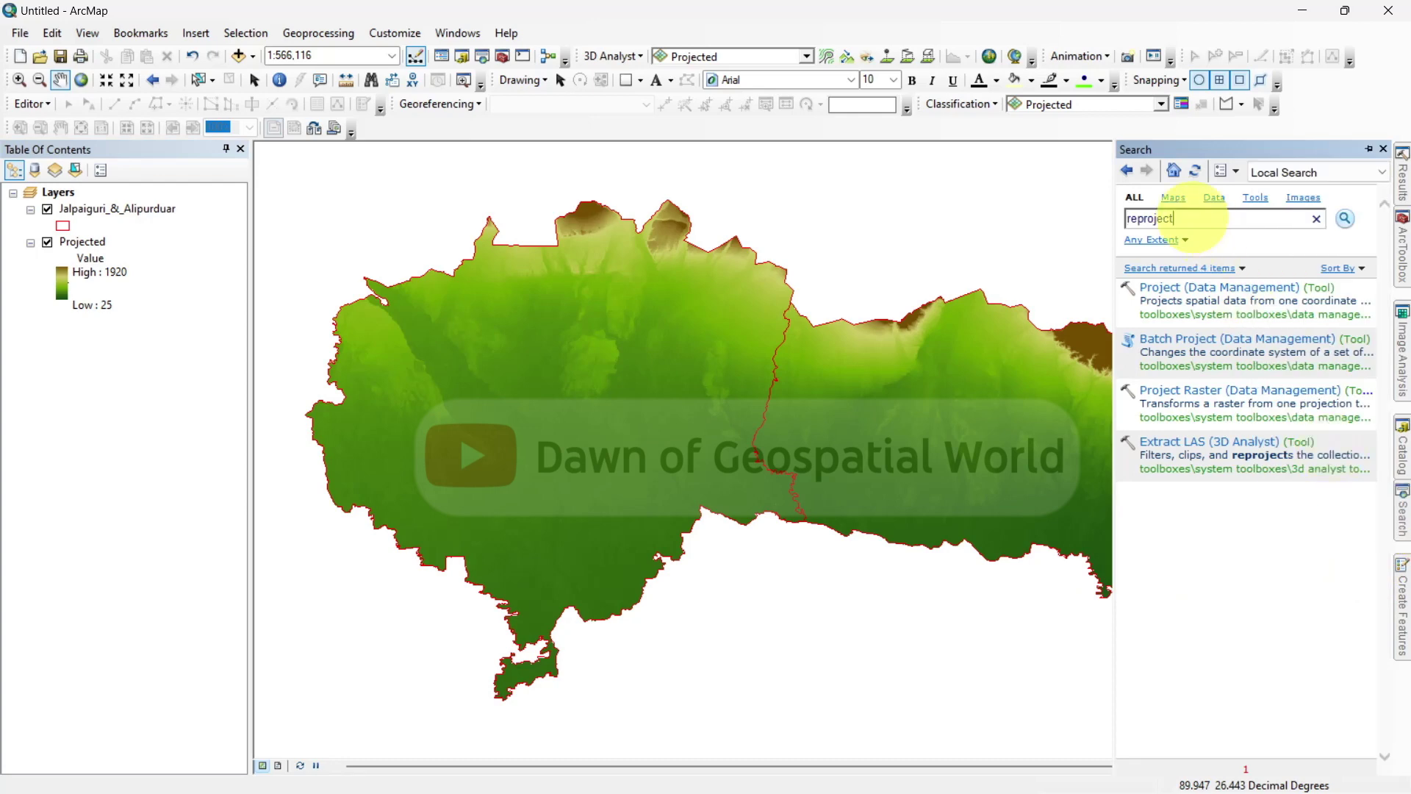
pyautogui.click(1194, 217)
pyautogui.write('flow direction')
pyautogui.press('Return')
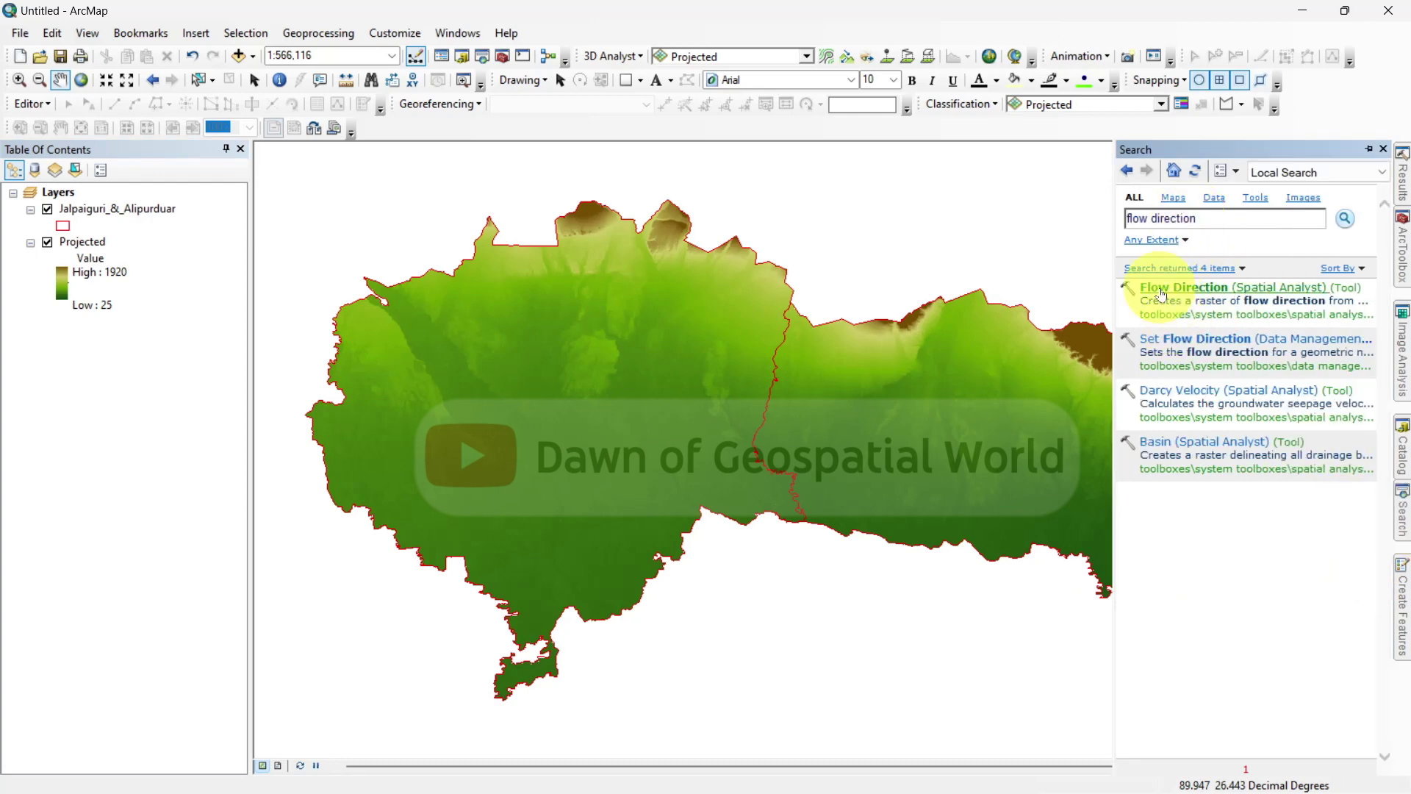
pyautogui.click(1168, 287)
pyautogui.click(903, 120)
pyautogui.click(303, 138)
# Name the Flow Direction output flow_dir in the SPI folder and run the tool.
pyautogui.click(931, 158)
pyautogui.write('Flow_Direction')
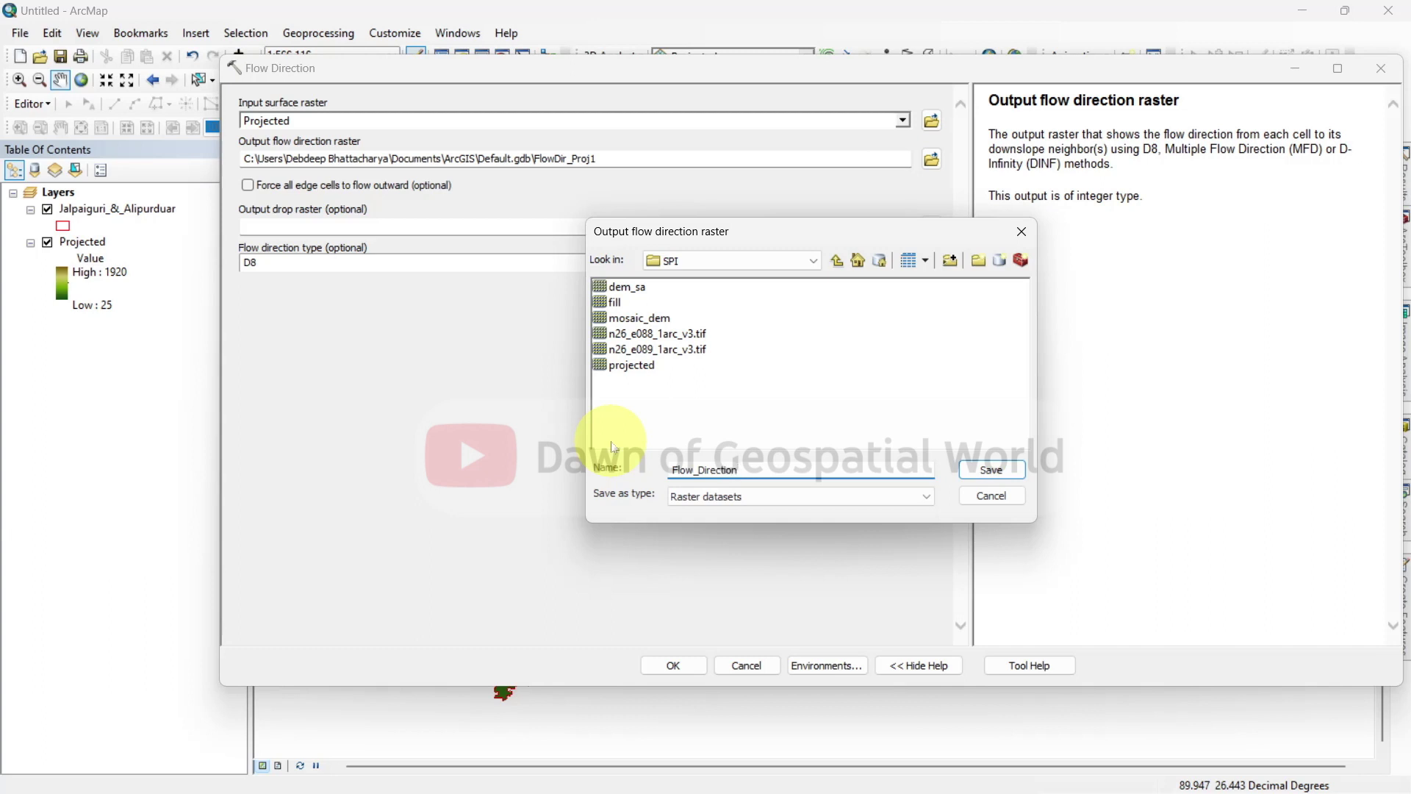
pyautogui.click(992, 469)
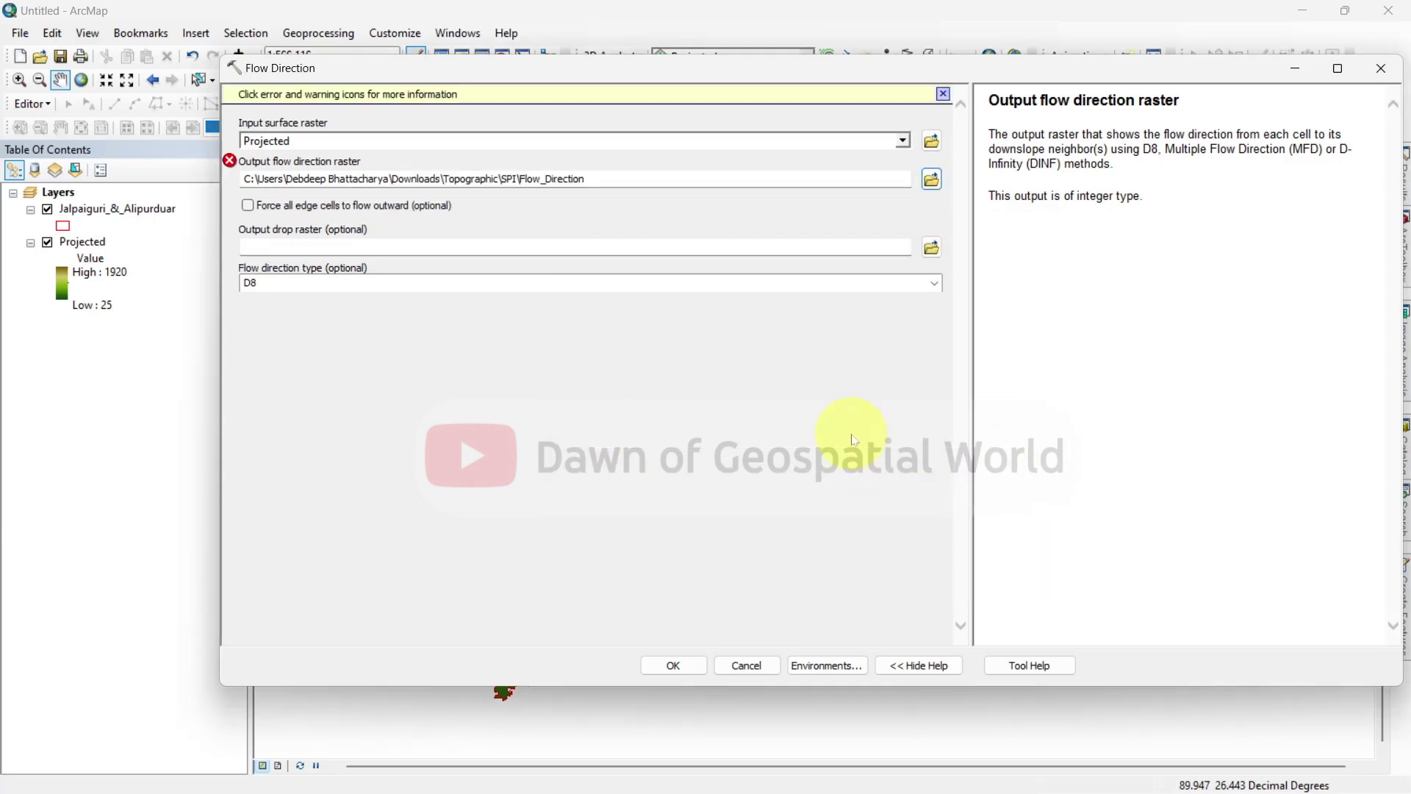
pyautogui.click(932, 179)
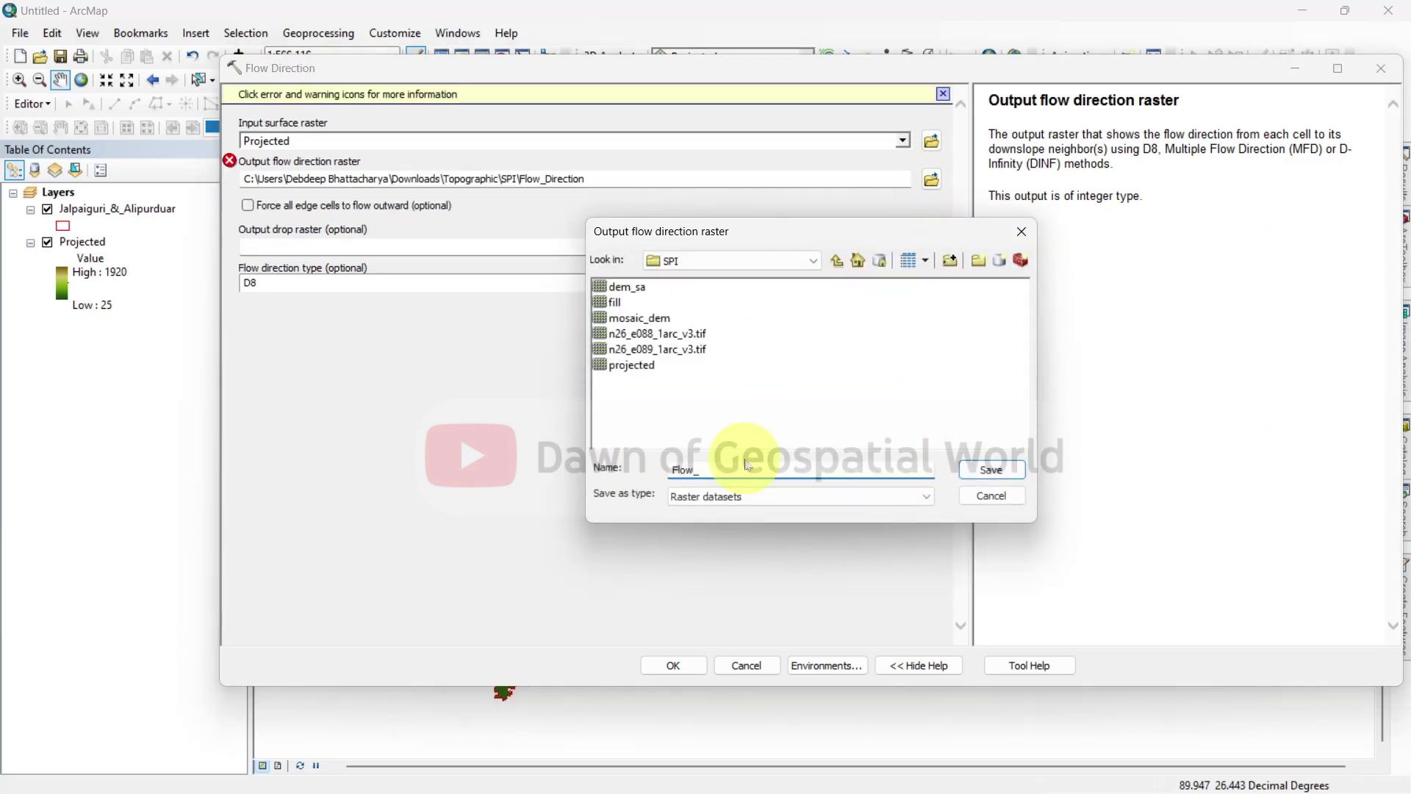
pyautogui.write('ec')
pyautogui.click(991, 469)
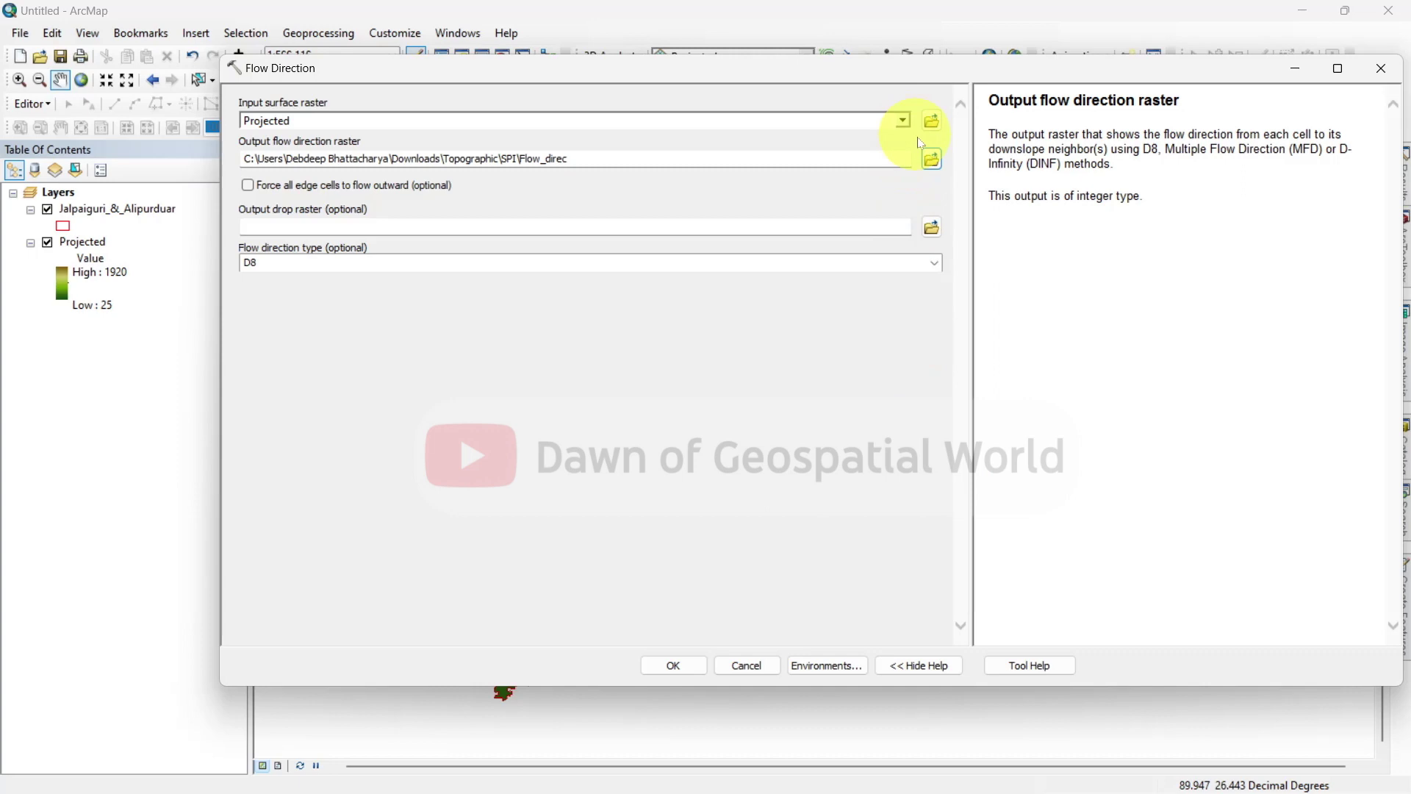
pyautogui.click(932, 159)
pyautogui.write('flow_direction')
pyautogui.press('Return')
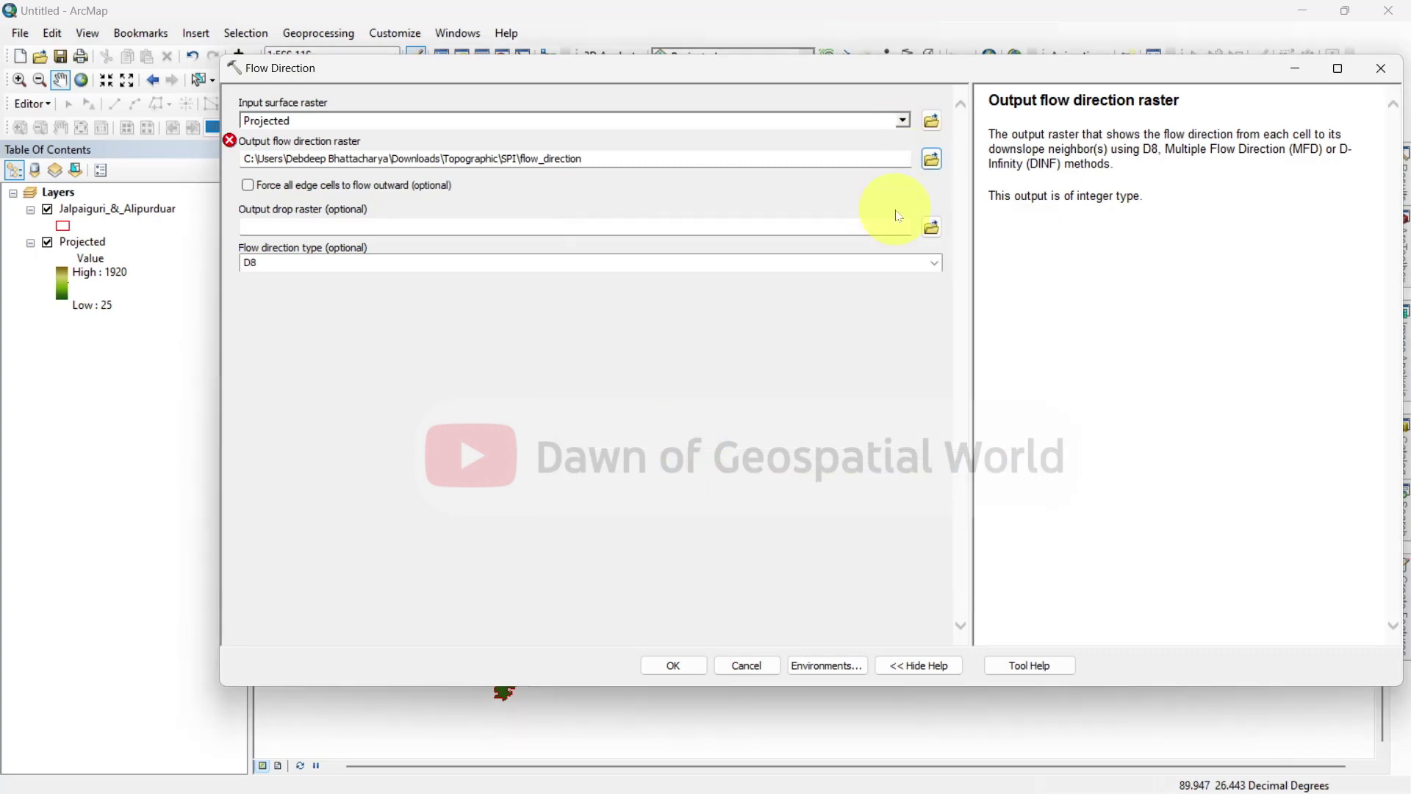
pyautogui.click(933, 160)
pyautogui.write('flow_dir')
pyautogui.click(991, 469)
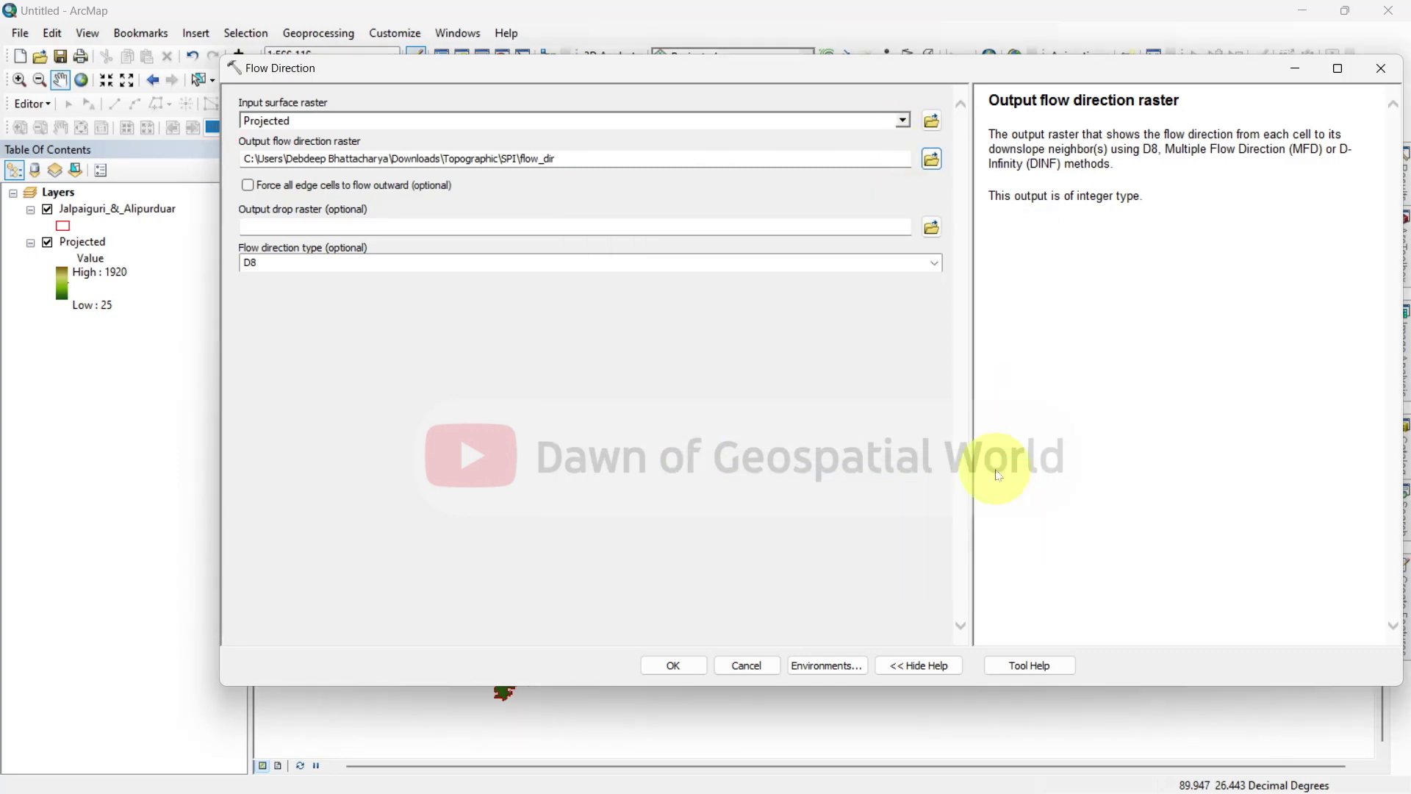
pyautogui.click(689, 666)
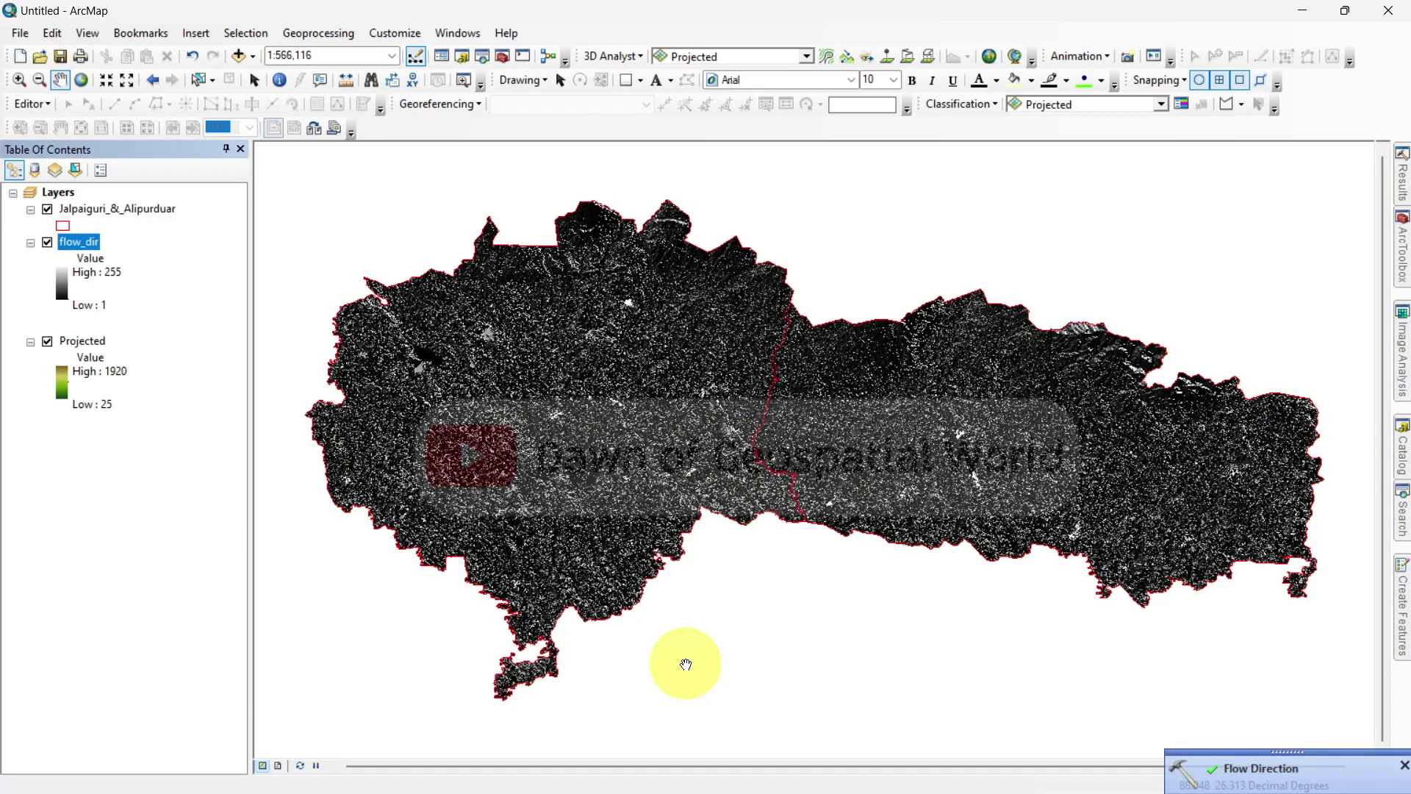
# Run Flow Accumulation on flow_dir with output saved as flow_acc.
pyautogui.click(1402, 515)
pyautogui.click(1220, 218)
pyautogui.press('BackSpace')
pyautogui.press('BackSpace')
pyautogui.press('BackSpace')
pyautogui.press('BackSpace')
pyautogui.press('BackSpace')
pyautogui.press('BackSpace')
pyautogui.press('BackSpace')
pyautogui.press('BackSpace')
pyautogui.press('BackSpace')
pyautogui.write('accumulation')
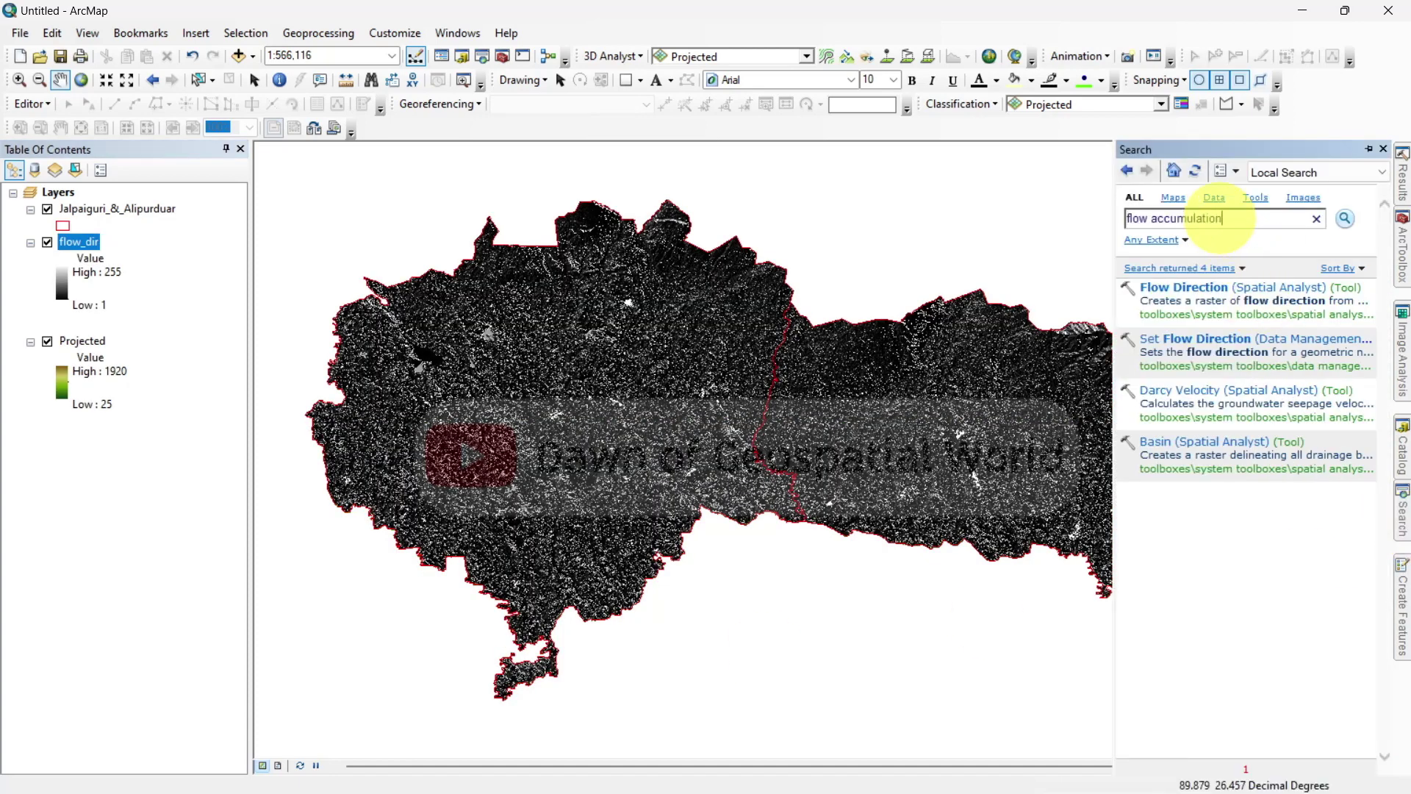
pyautogui.press('Return')
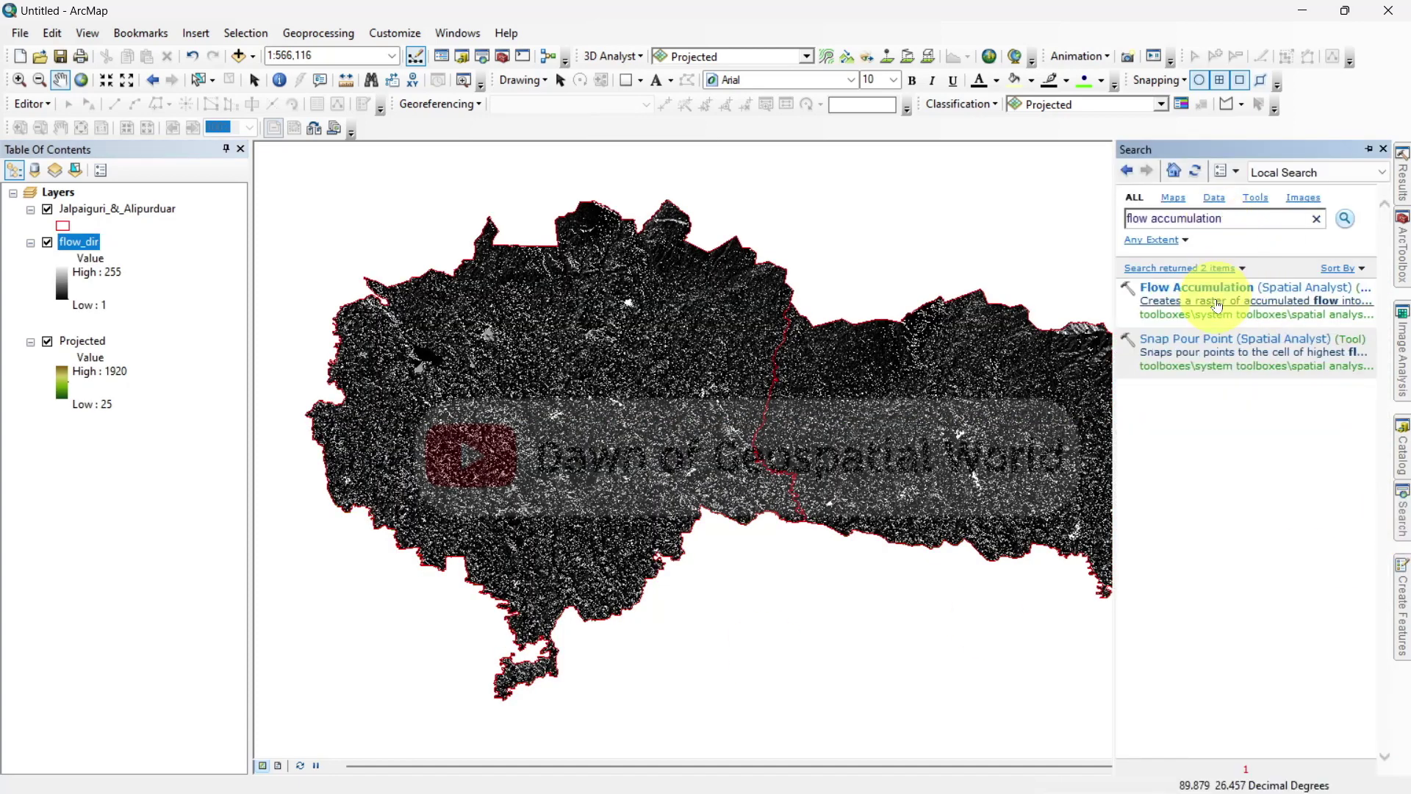
pyautogui.click(1197, 288)
pyautogui.click(903, 120)
pyautogui.click(269, 136)
pyautogui.click(932, 159)
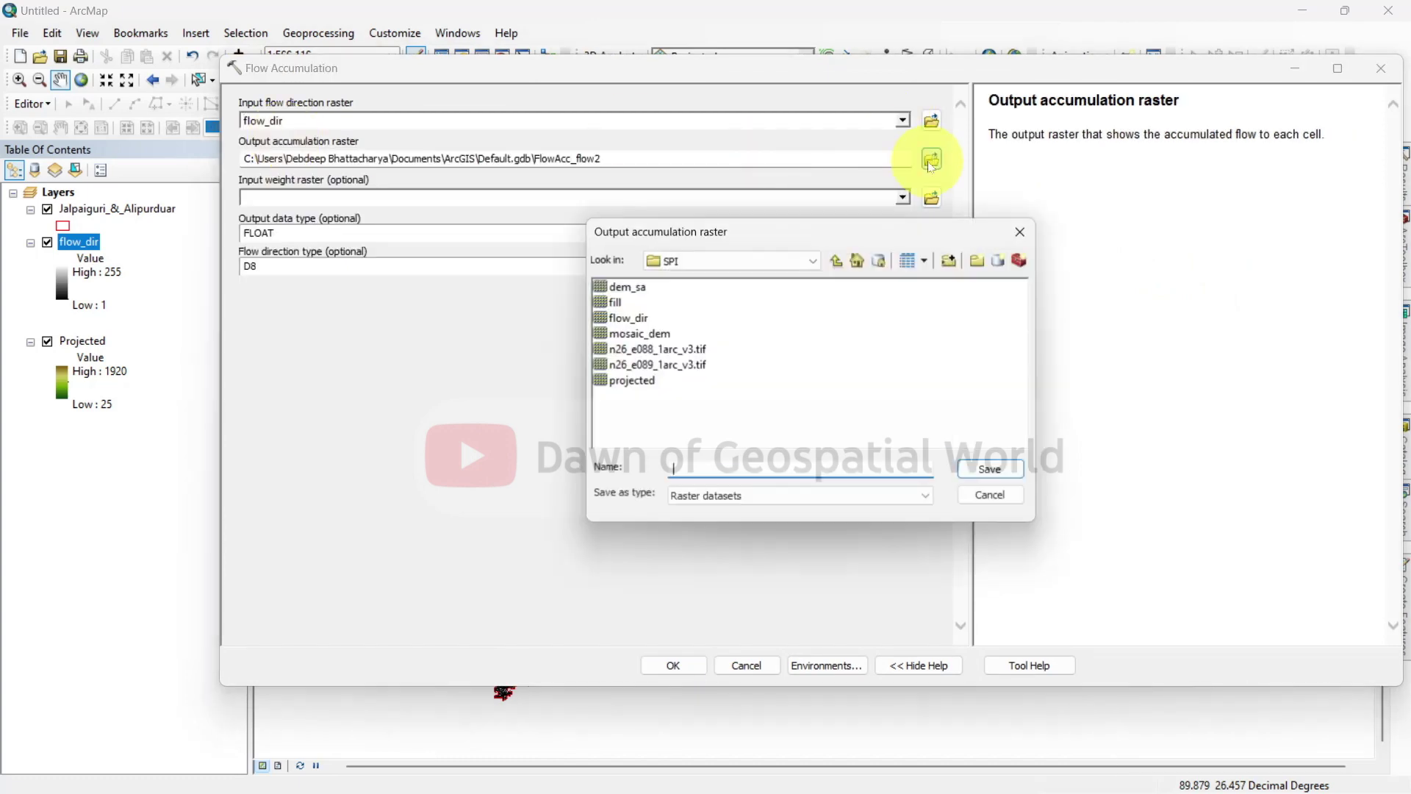
pyautogui.write('flow_acc')
pyautogui.press('Return')
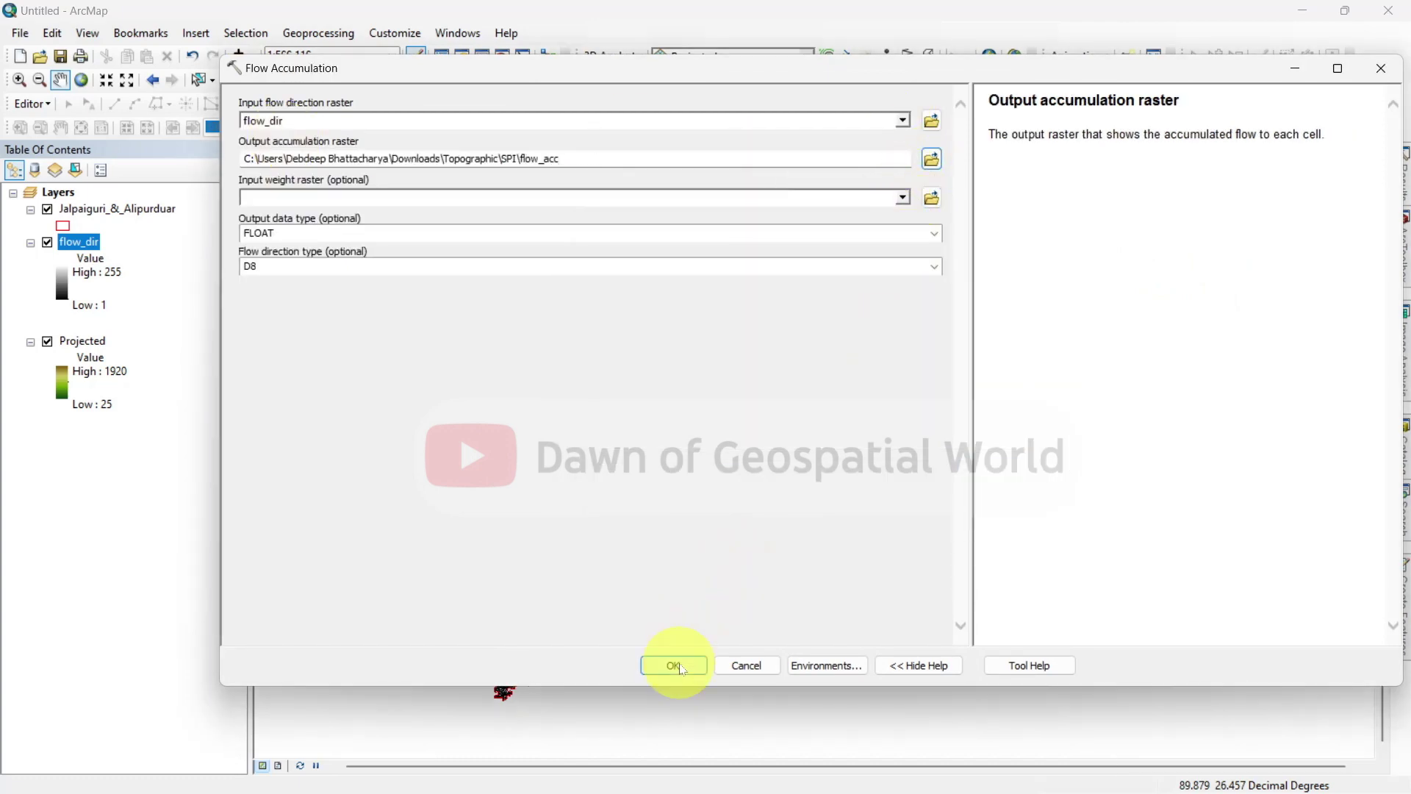
pyautogui.click(673, 666)
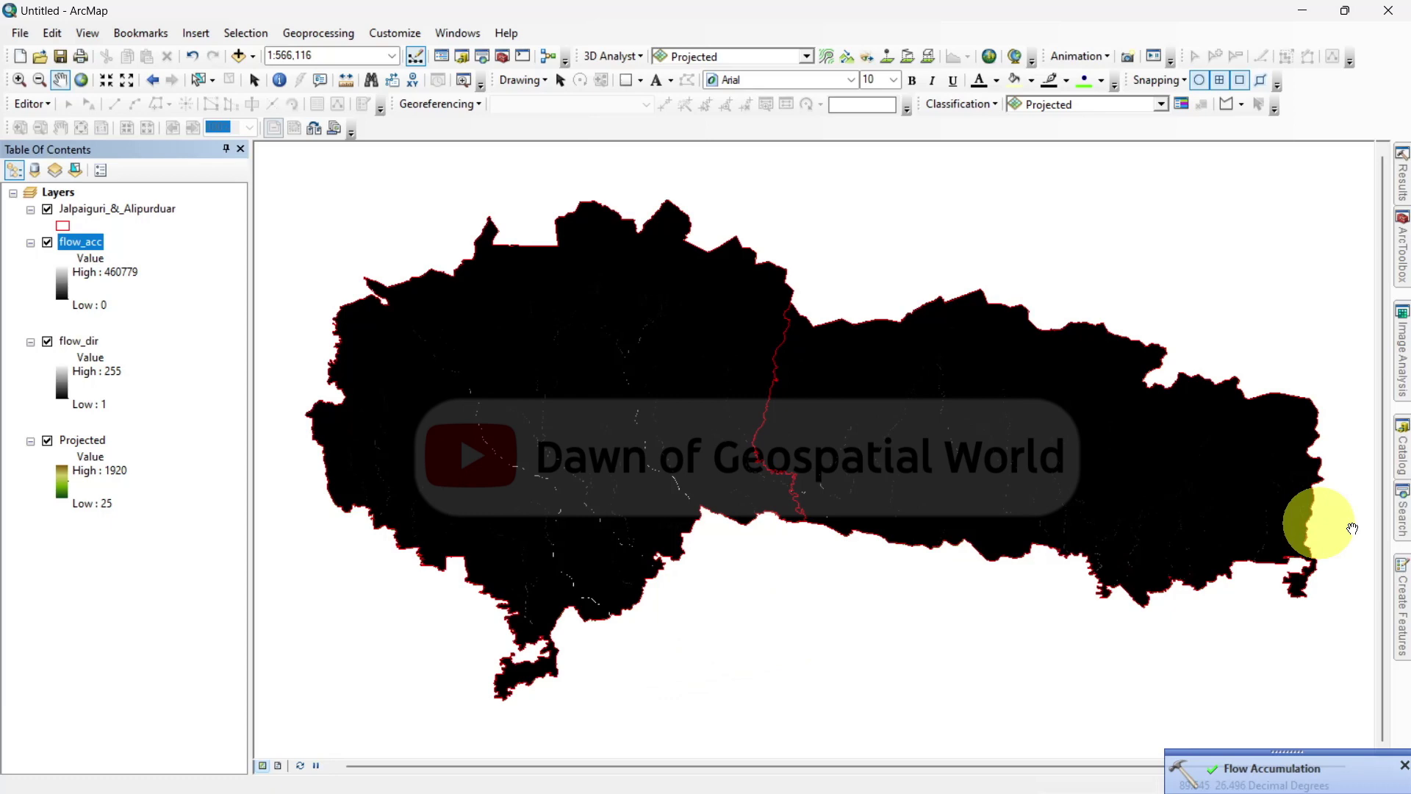
# Search the tools for 'slope'.
pyautogui.click(1402, 509)
pyautogui.write('slope')
pyautogui.press('Return')
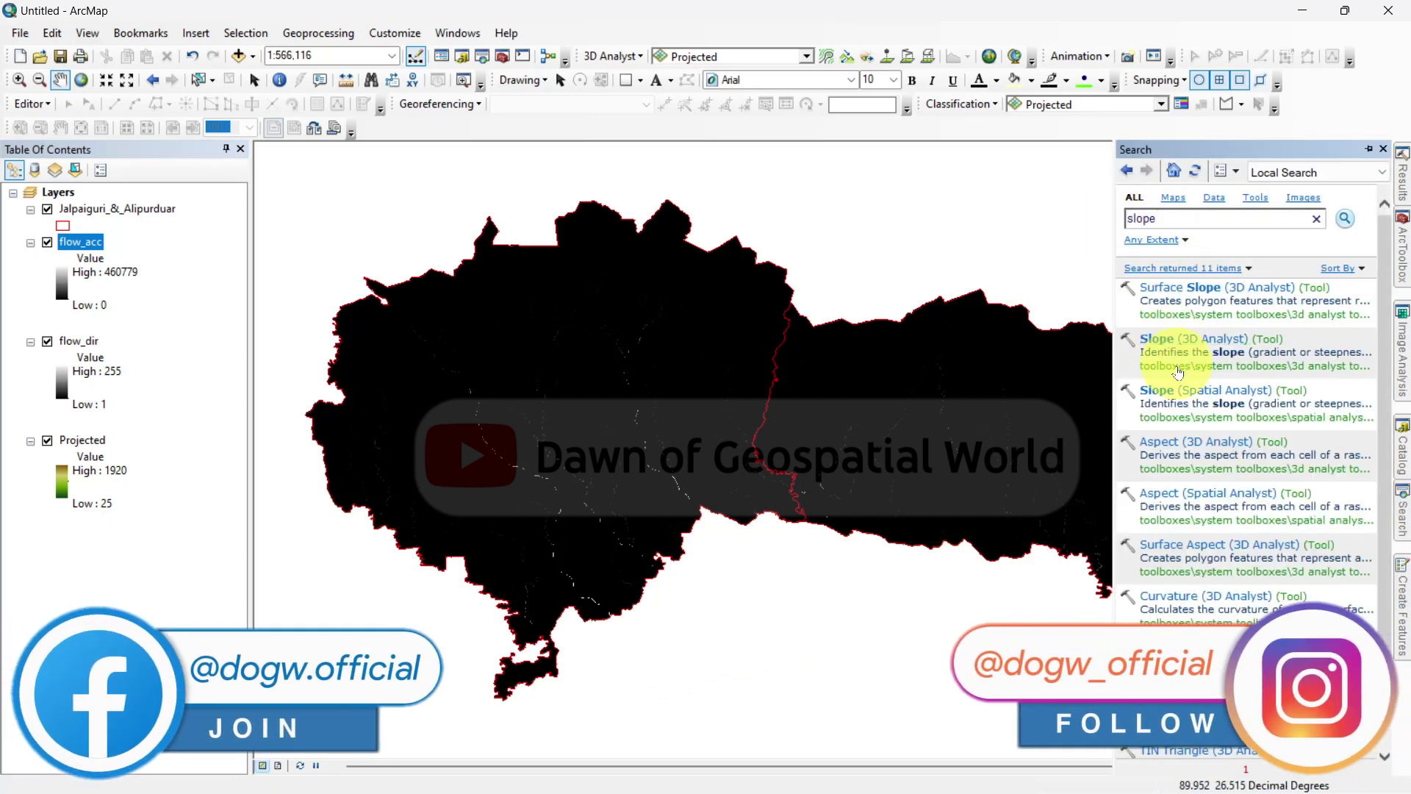
# Compute a PERCENT_RISE Slope raster named Slope from the Projected DEM.
pyautogui.click(1158, 352)
pyautogui.click(903, 120)
pyautogui.click(314, 166)
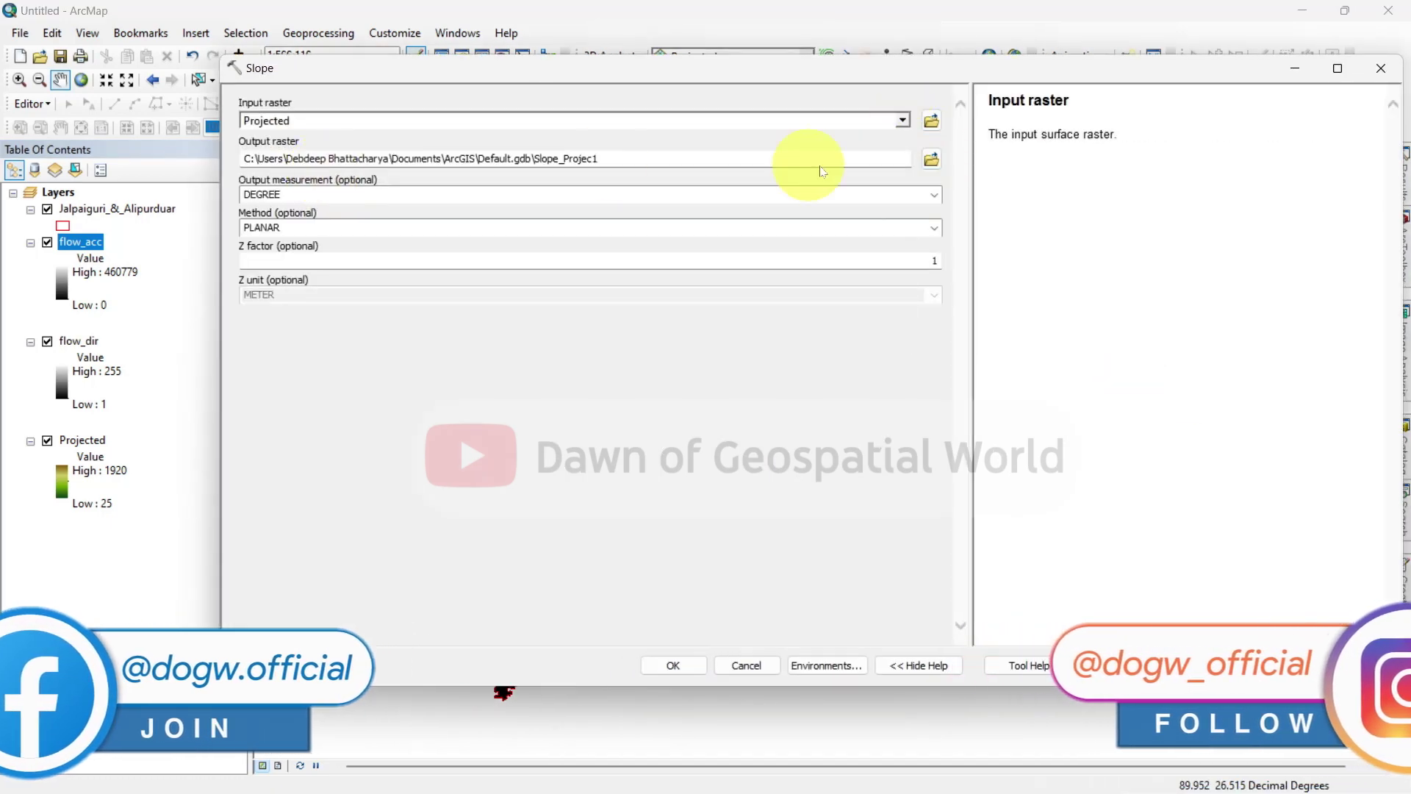
pyautogui.click(932, 159)
pyautogui.write('Slope')
pyautogui.press('Return')
pyautogui.click(934, 194)
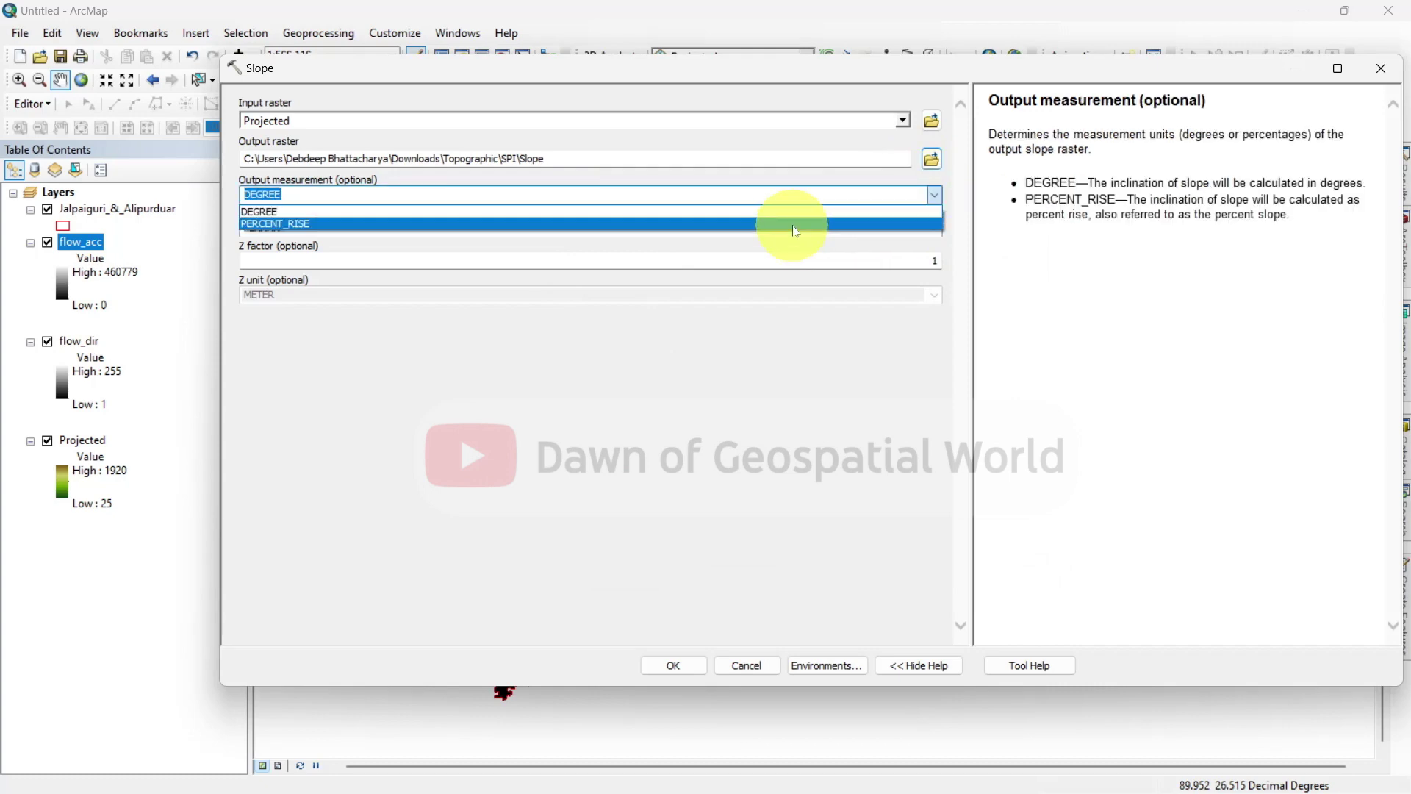
pyautogui.click(794, 225)
pyautogui.click(675, 666)
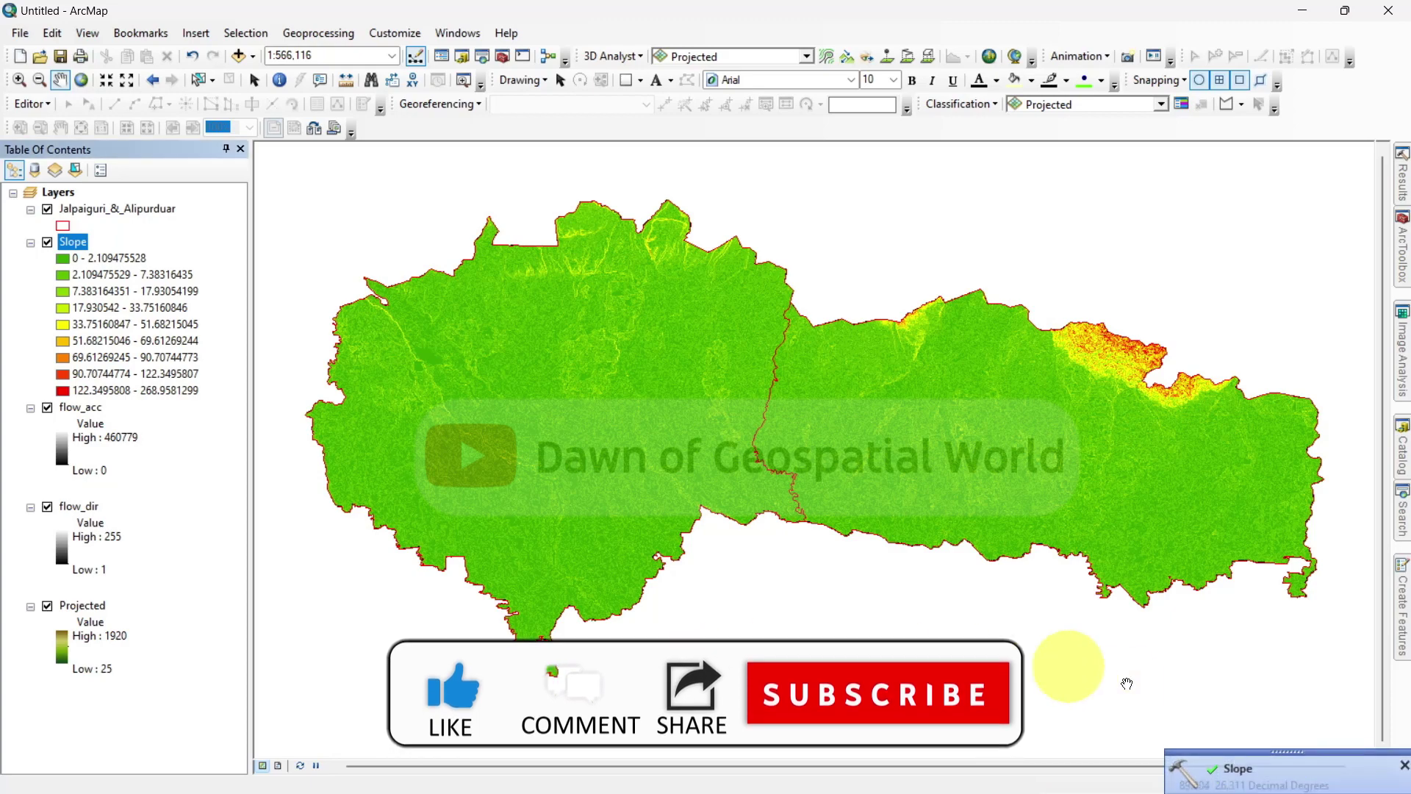
pyautogui.click(1404, 767)
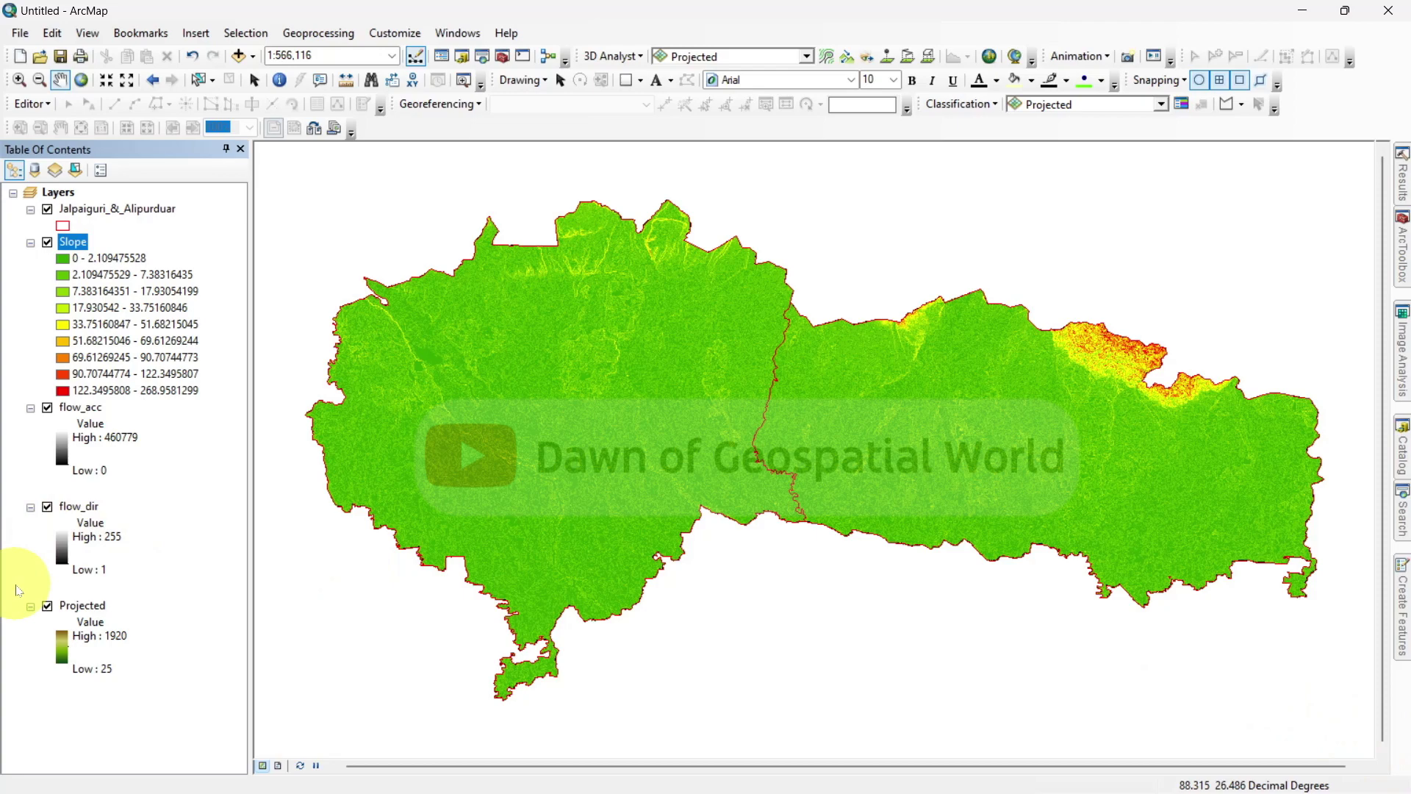
# Collapse the legends of Projected, flow_dir, flow_acc, Slope and district boundary layers.
pyautogui.click(30, 606)
pyautogui.click(30, 507)
pyautogui.click(30, 408)
pyautogui.click(31, 243)
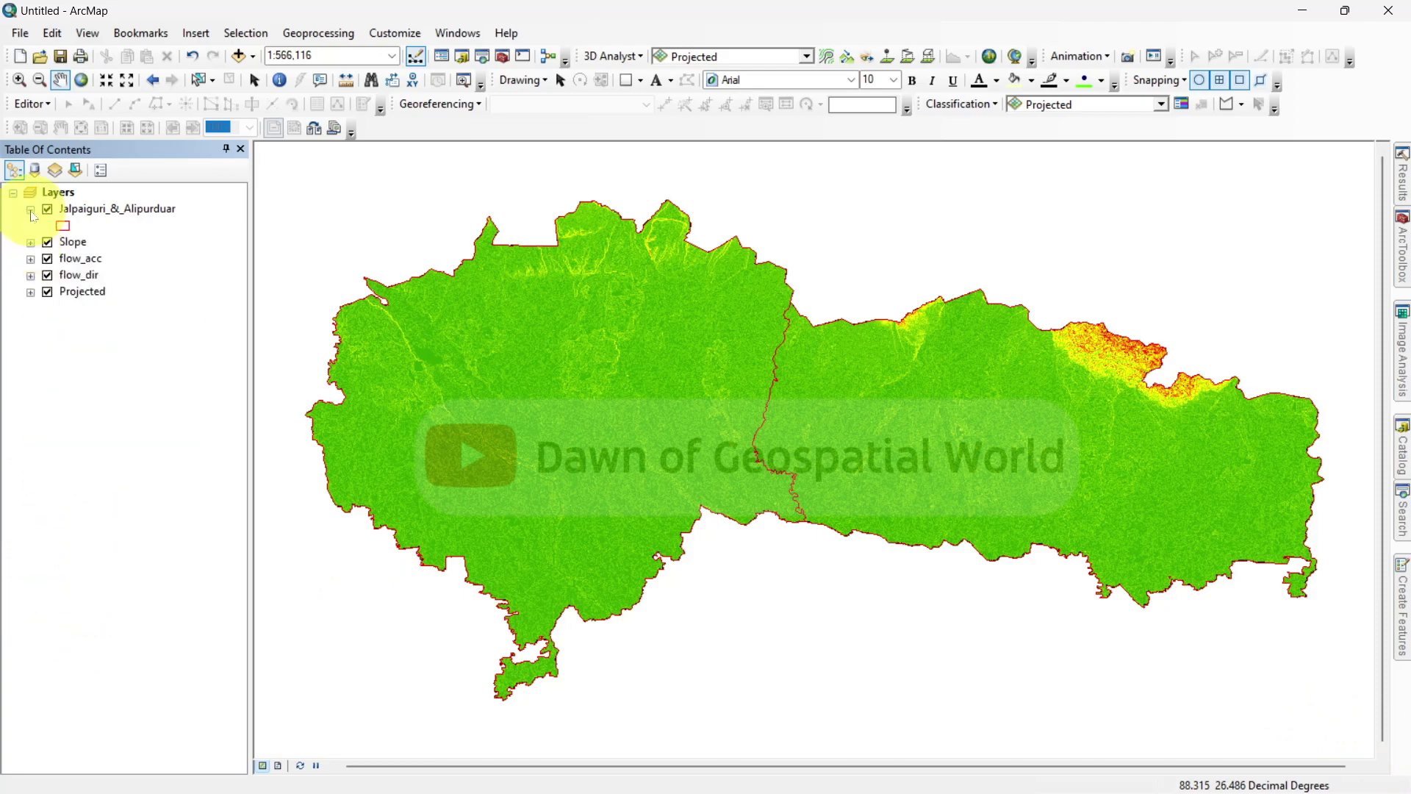
pyautogui.click(30, 210)
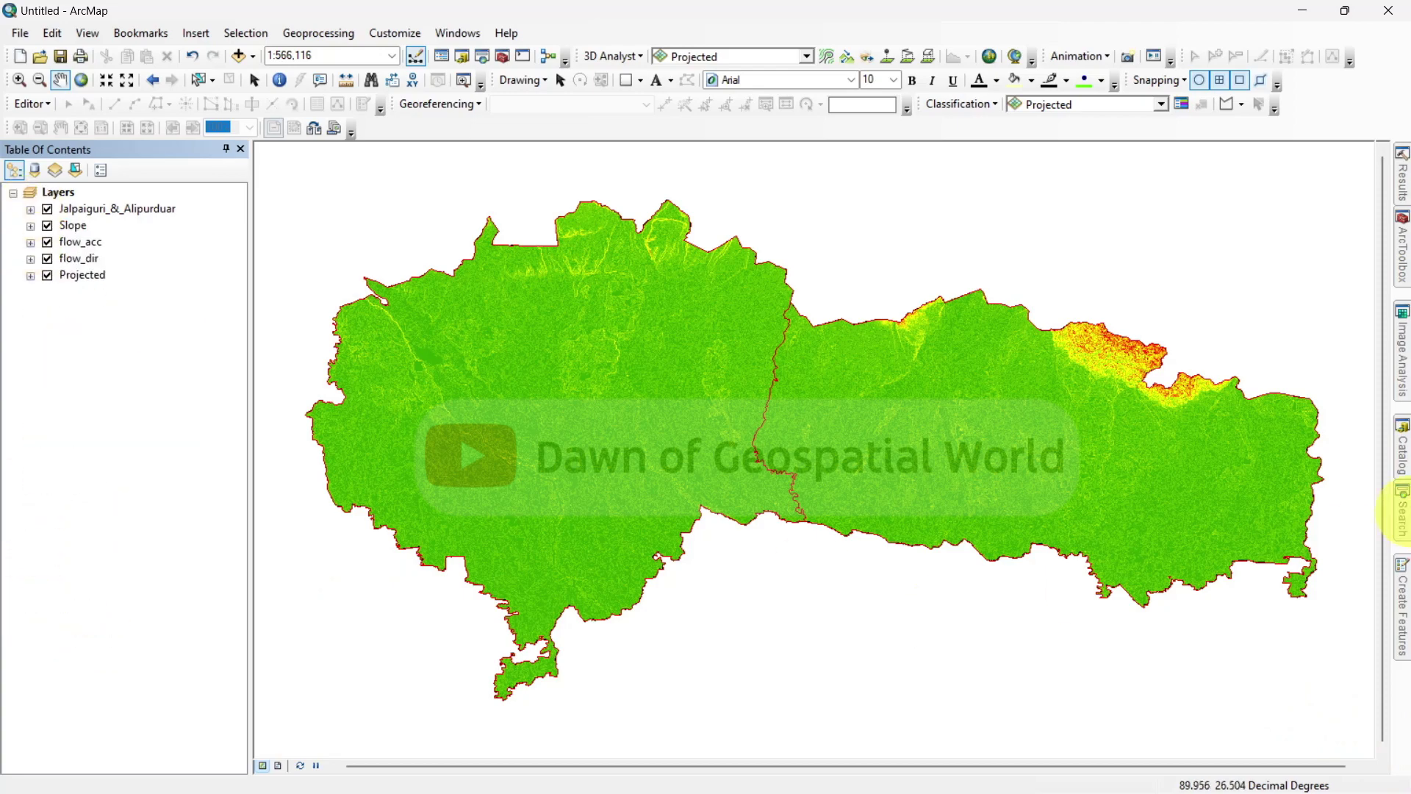
# Find and open the Raster Calculator tool via the tool search.
pyautogui.click(1403, 507)
pyautogui.doubleClick(1143, 218)
pyautogui.press('BackSpace')
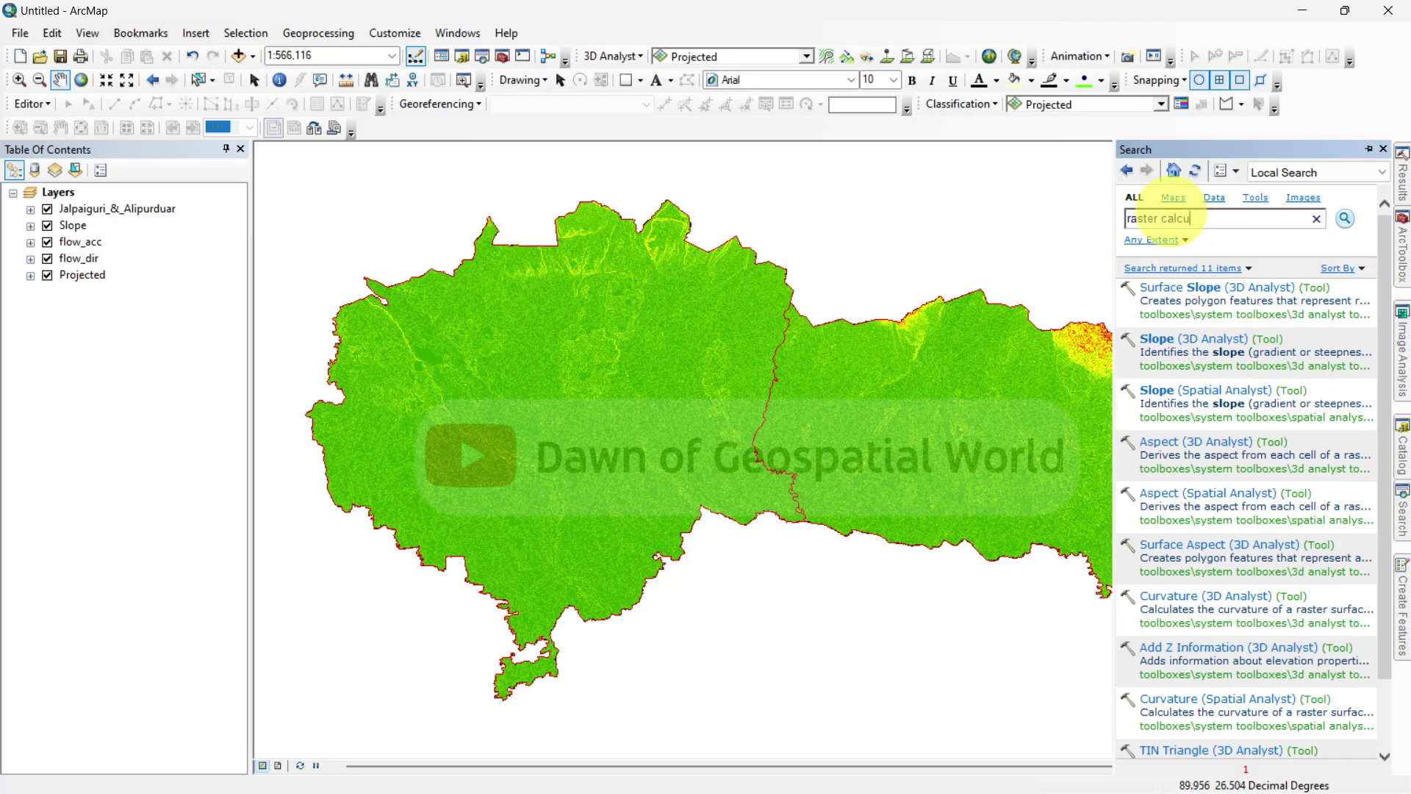
pyautogui.press('Return')
pyautogui.click(1191, 337)
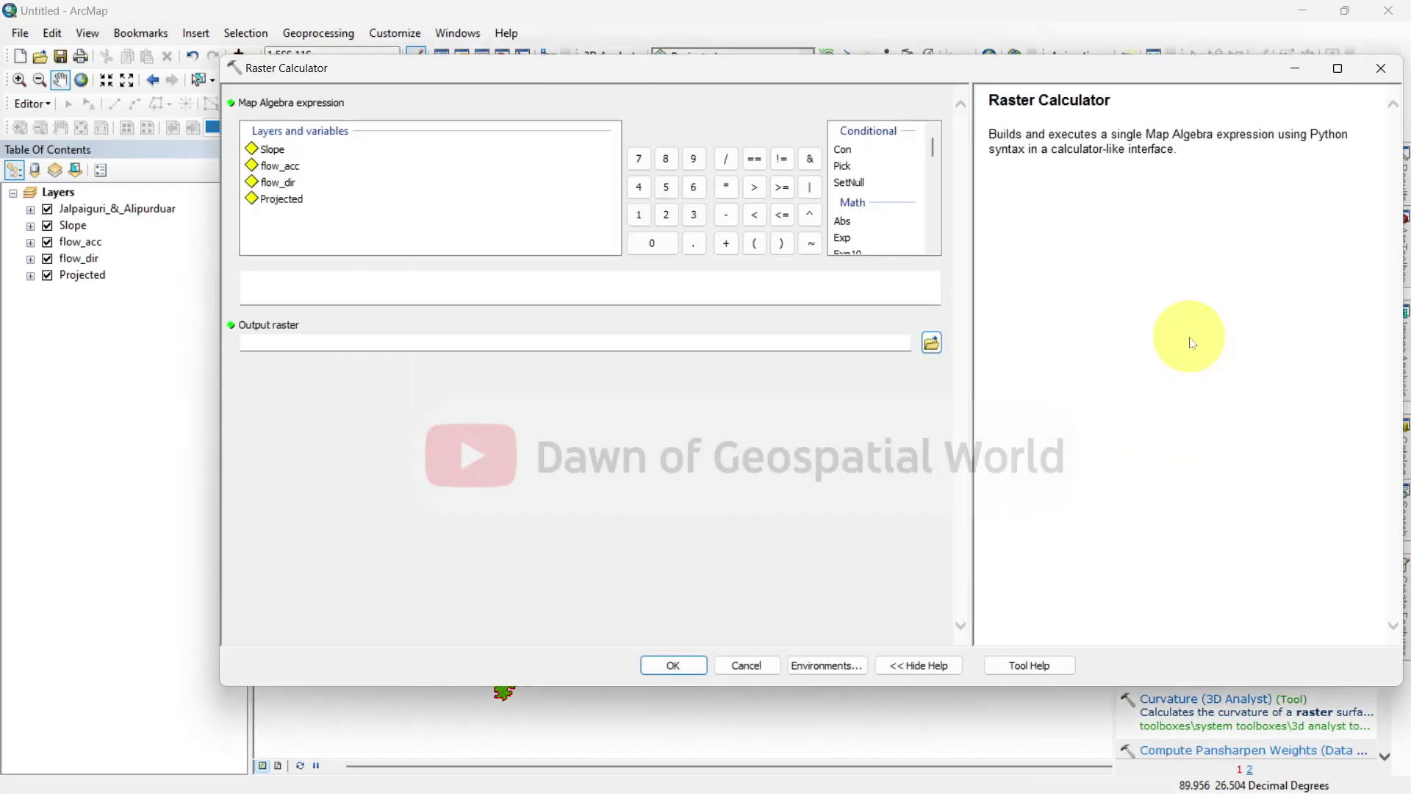
pyautogui.click(930, 213)
# Build the expression Ln(("flow_acc" + 0.001) * (("Slope" / 100) + 0.001)).
pyautogui.doubleClick(858, 193)
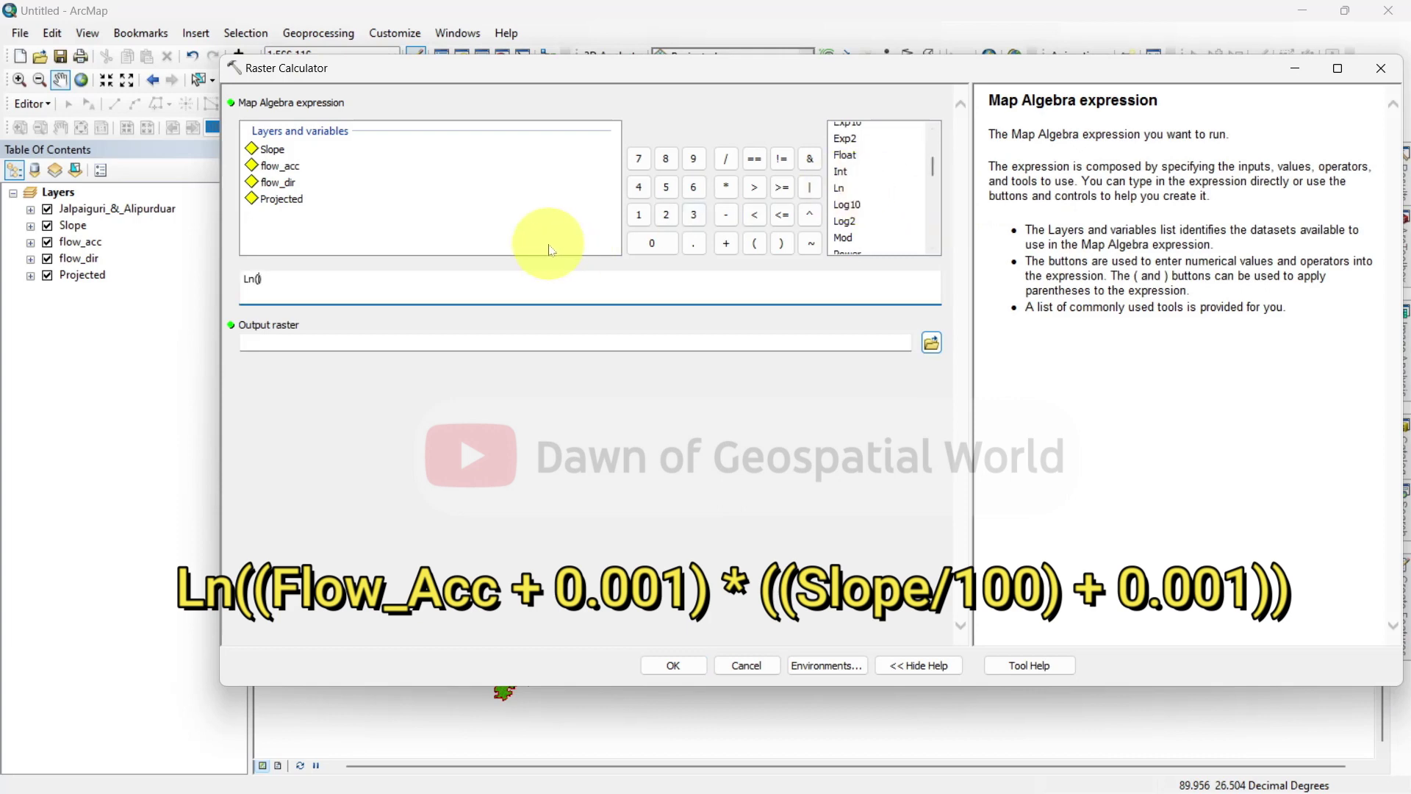
pyautogui.click(753, 243)
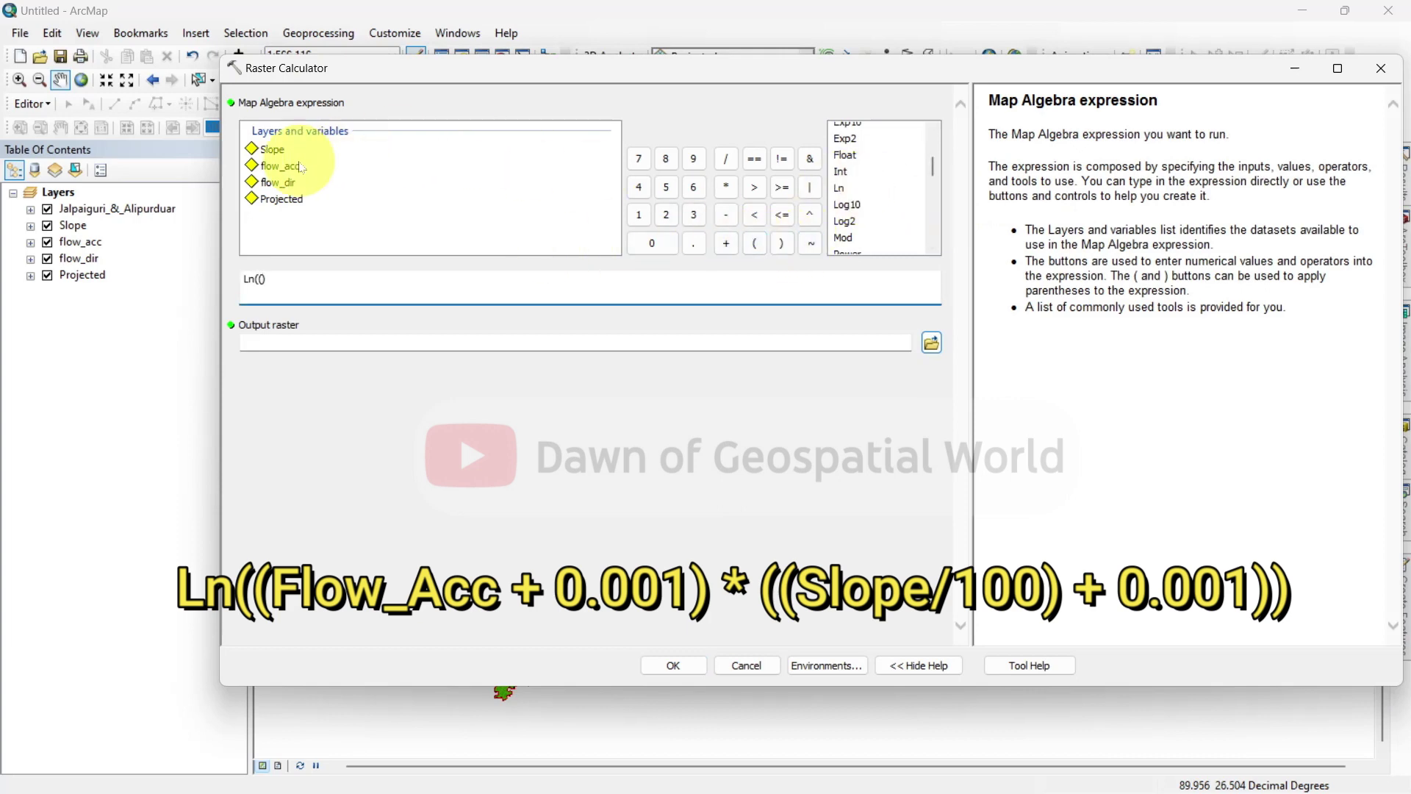
pyautogui.doubleClick(280, 166)
pyautogui.click(726, 244)
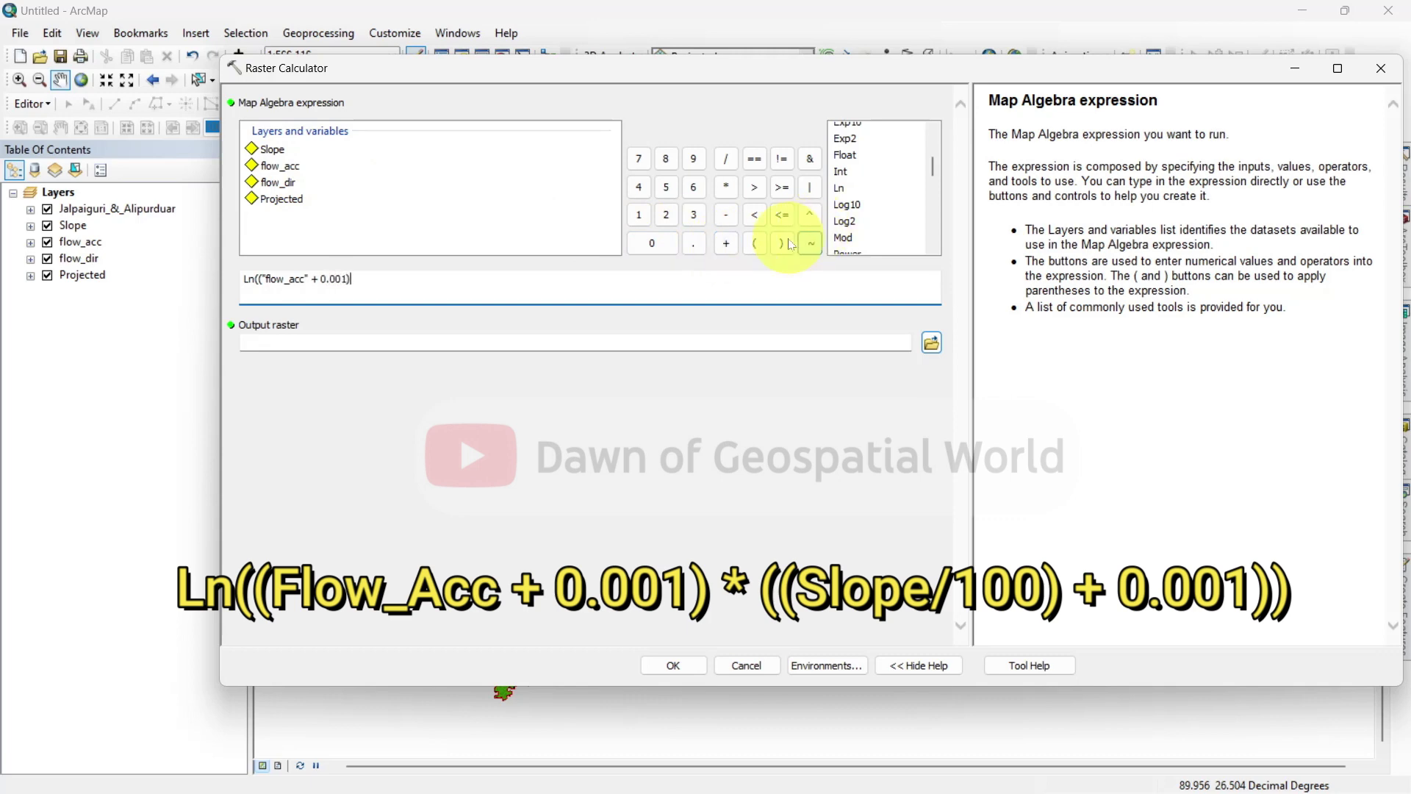
pyautogui.click(726, 187)
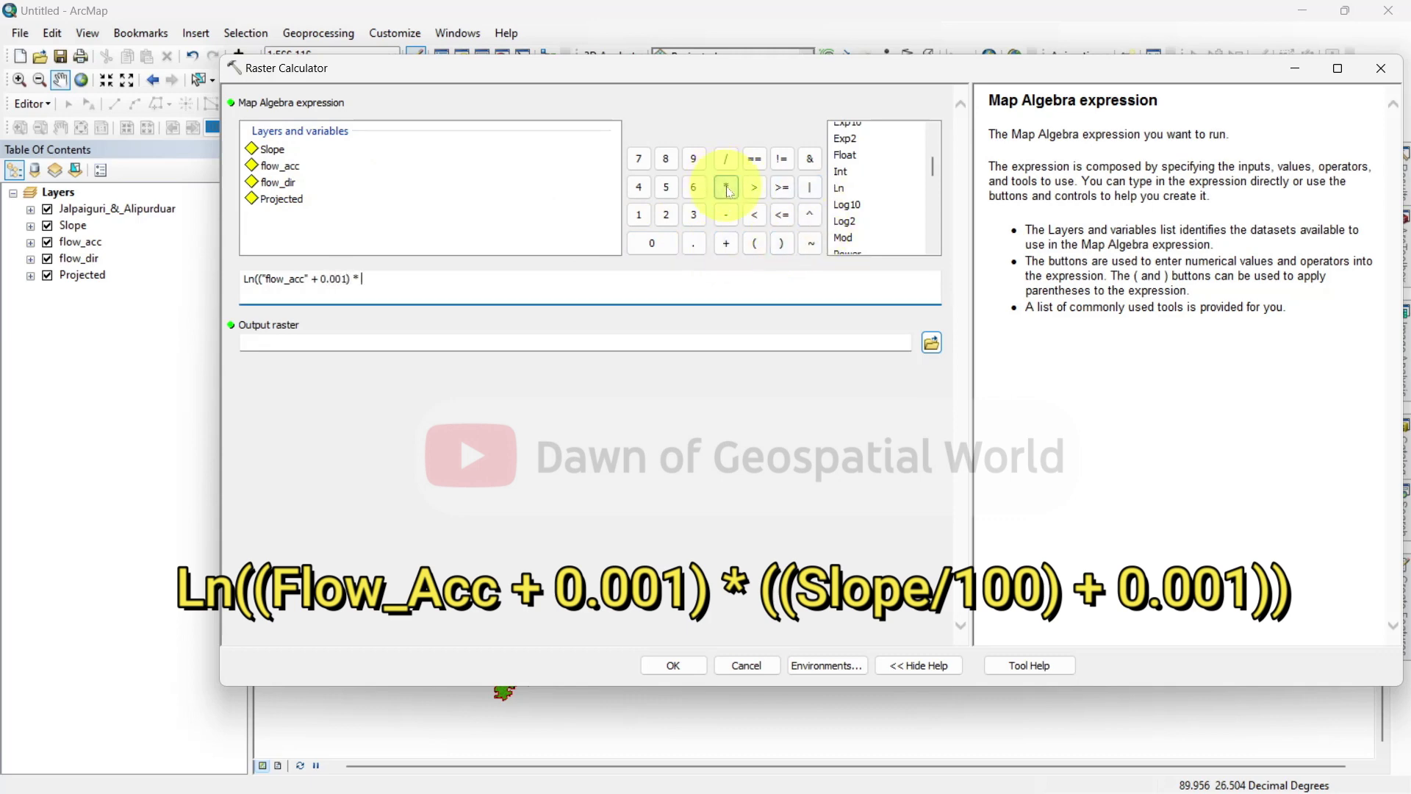
pyautogui.click(754, 243)
pyautogui.click(755, 243)
pyautogui.doubleClick(278, 151)
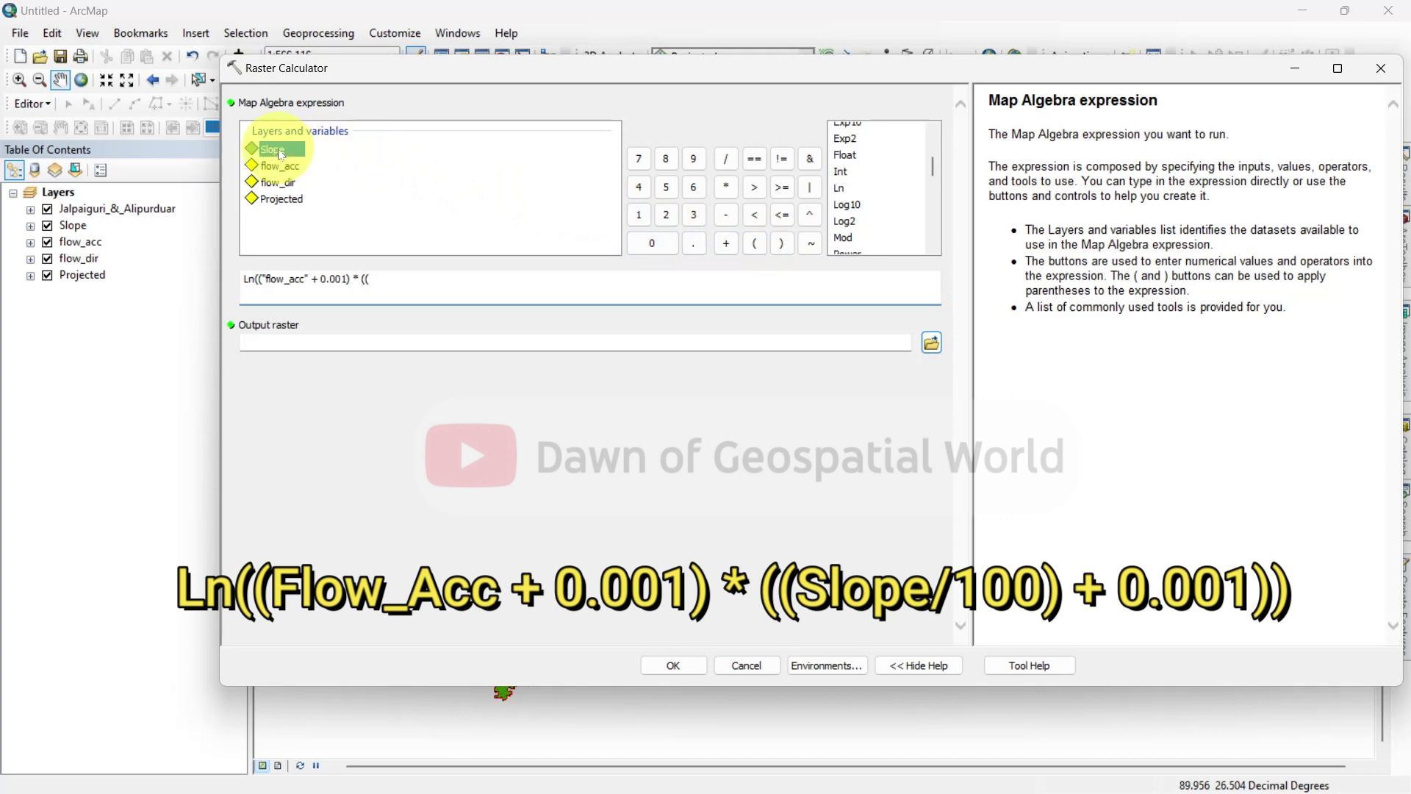
pyautogui.click(726, 160)
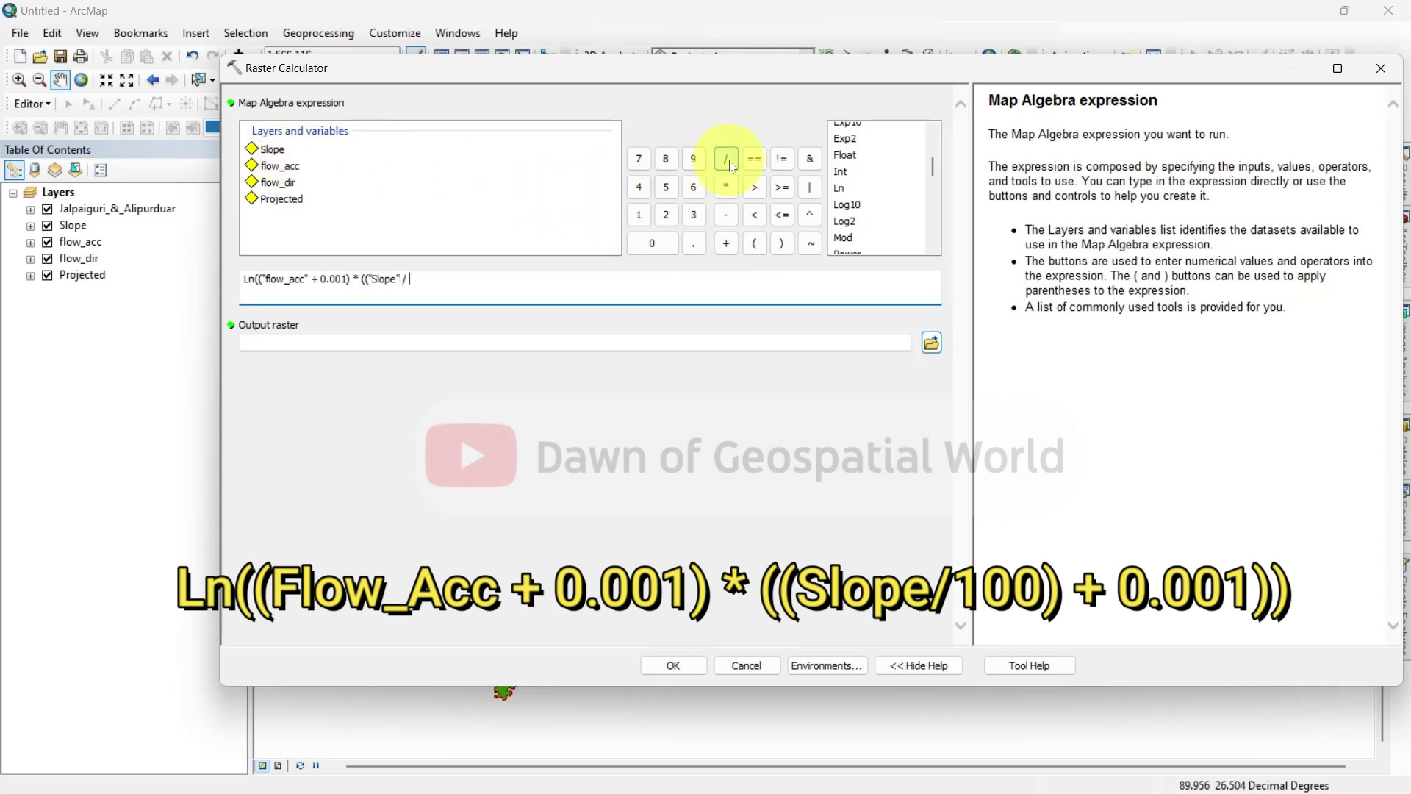
pyautogui.write('100')
pyautogui.click(782, 243)
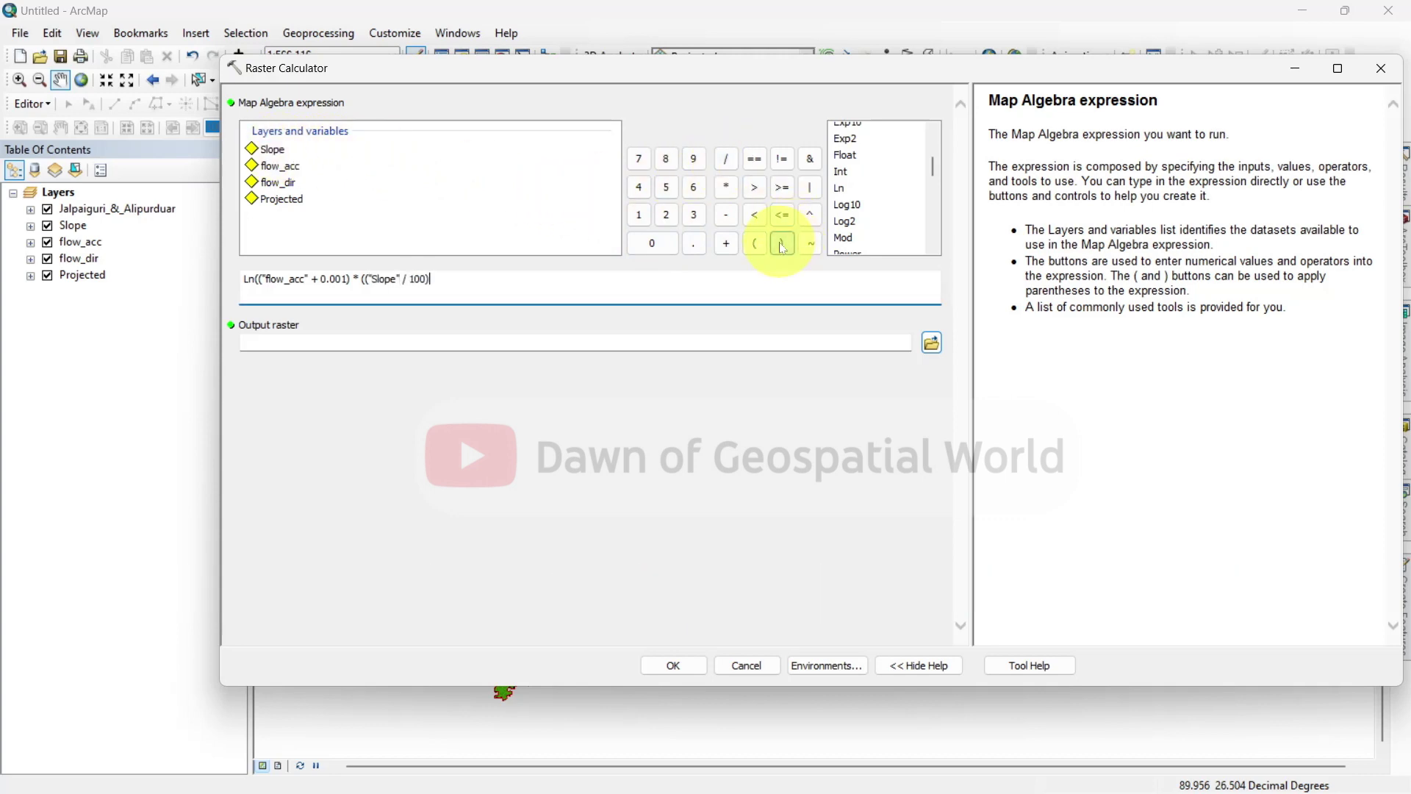
pyautogui.click(726, 243)
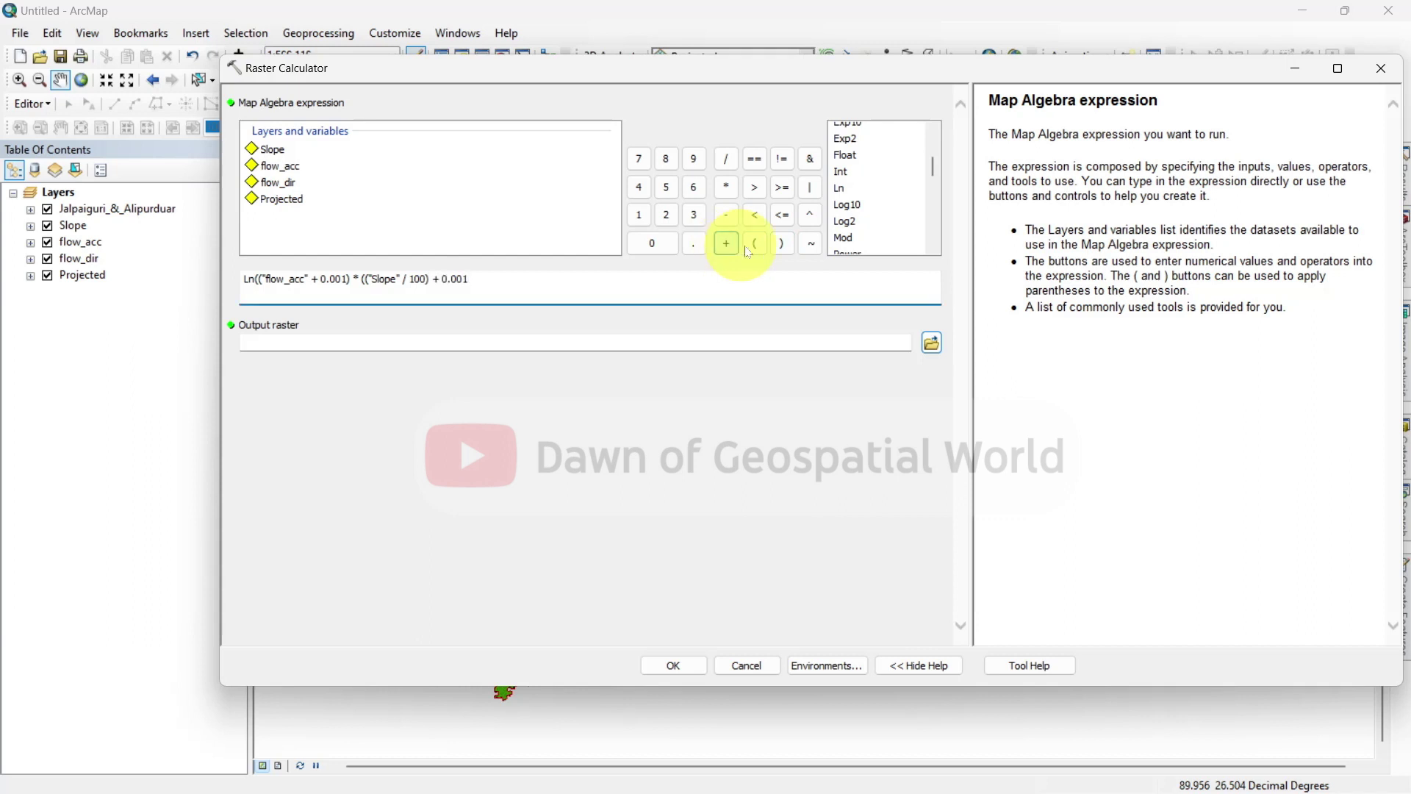
# Save the Raster Calculator output as SPI and run the calculation.
pyautogui.click(787, 342)
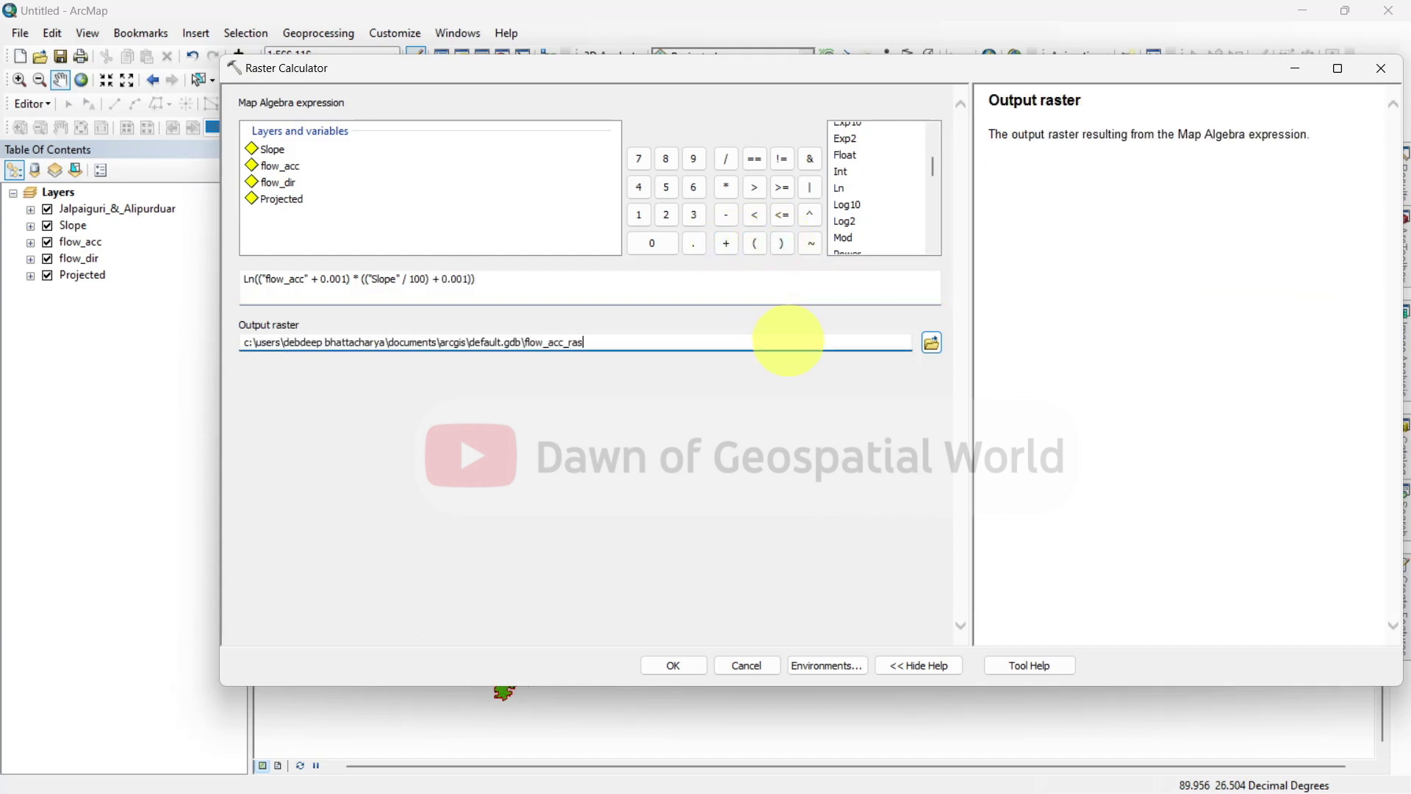
pyautogui.click(932, 343)
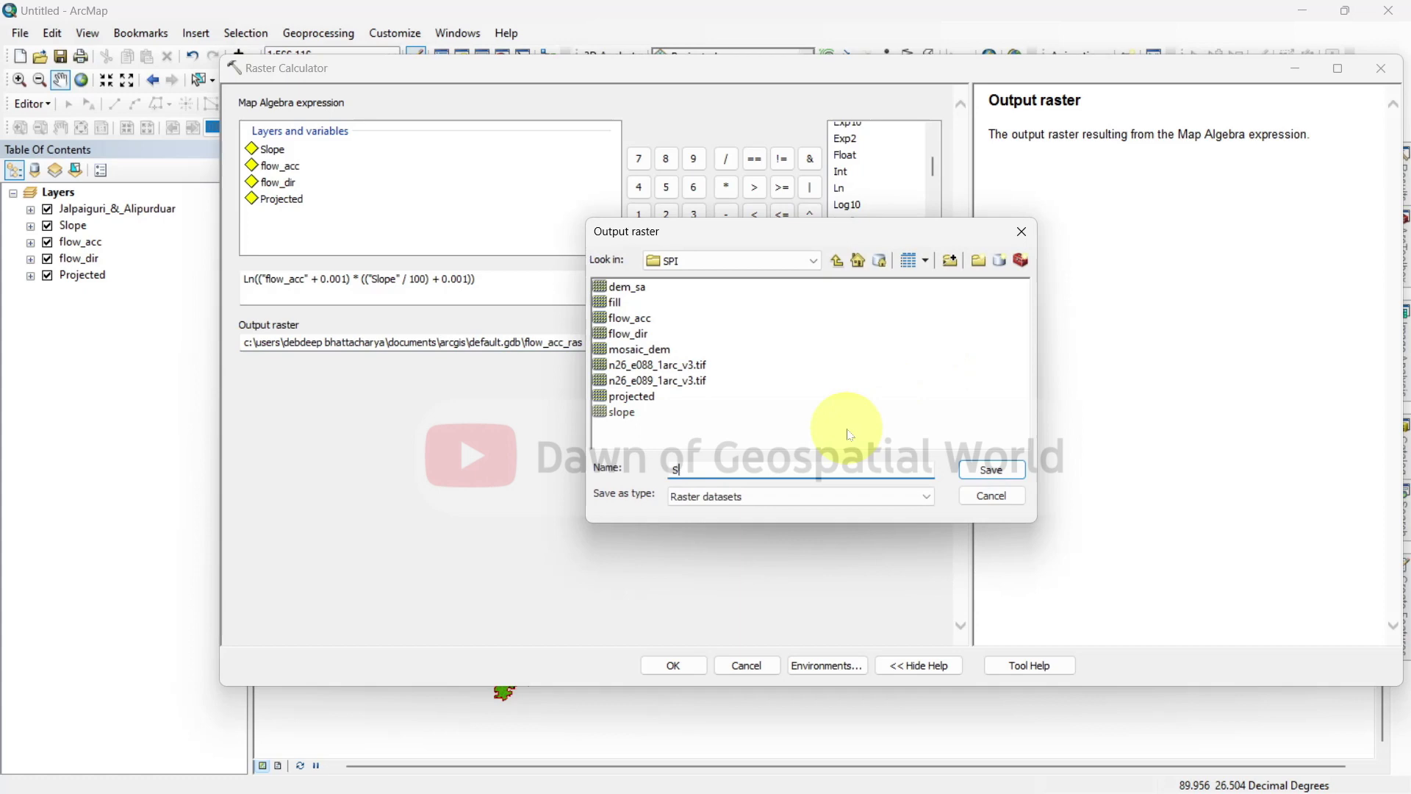
pyautogui.write('SPI')
pyautogui.click(990, 469)
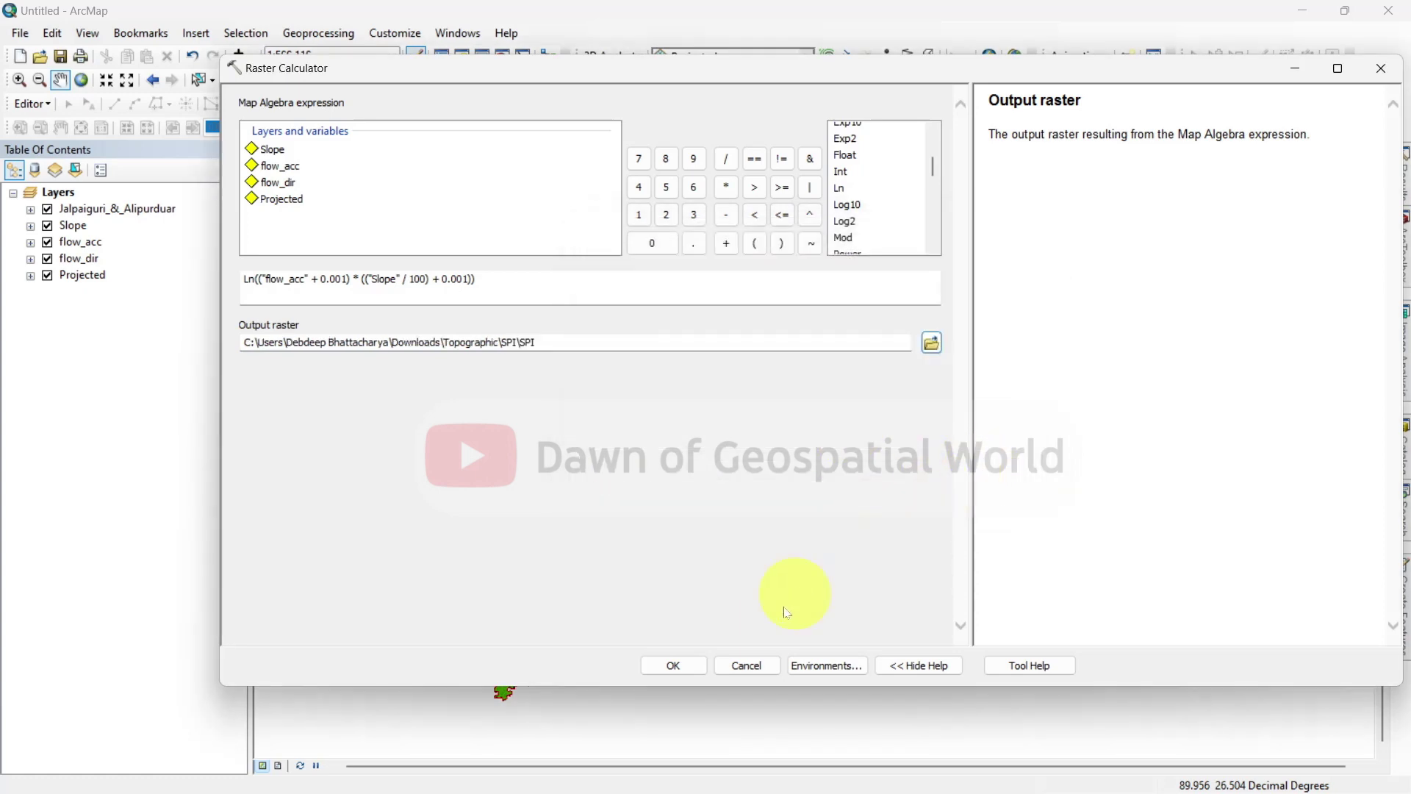
pyautogui.click(696, 663)
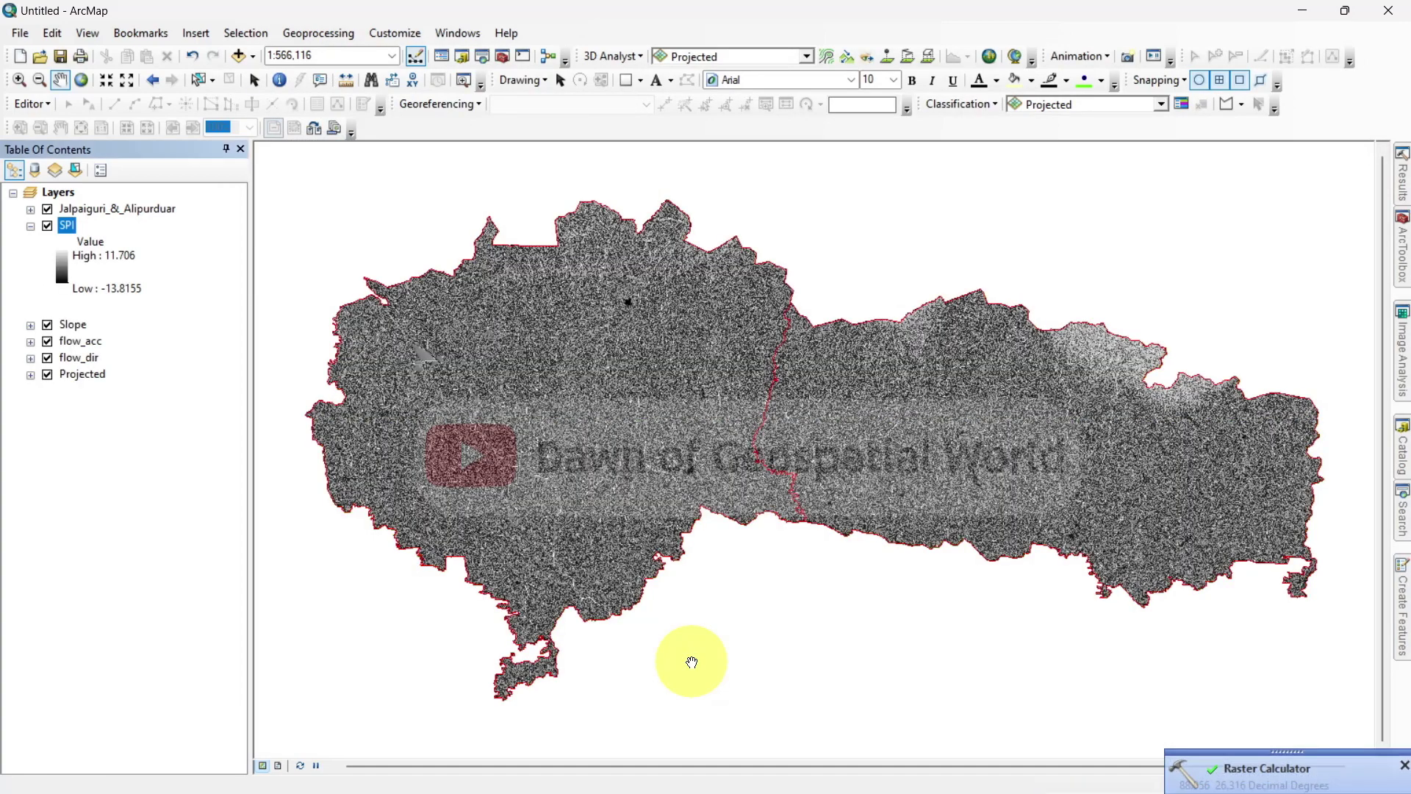
# Turn off the Slope, flow_acc, flow_dir and Projected layers, then select SPI.
pyautogui.click(63, 326)
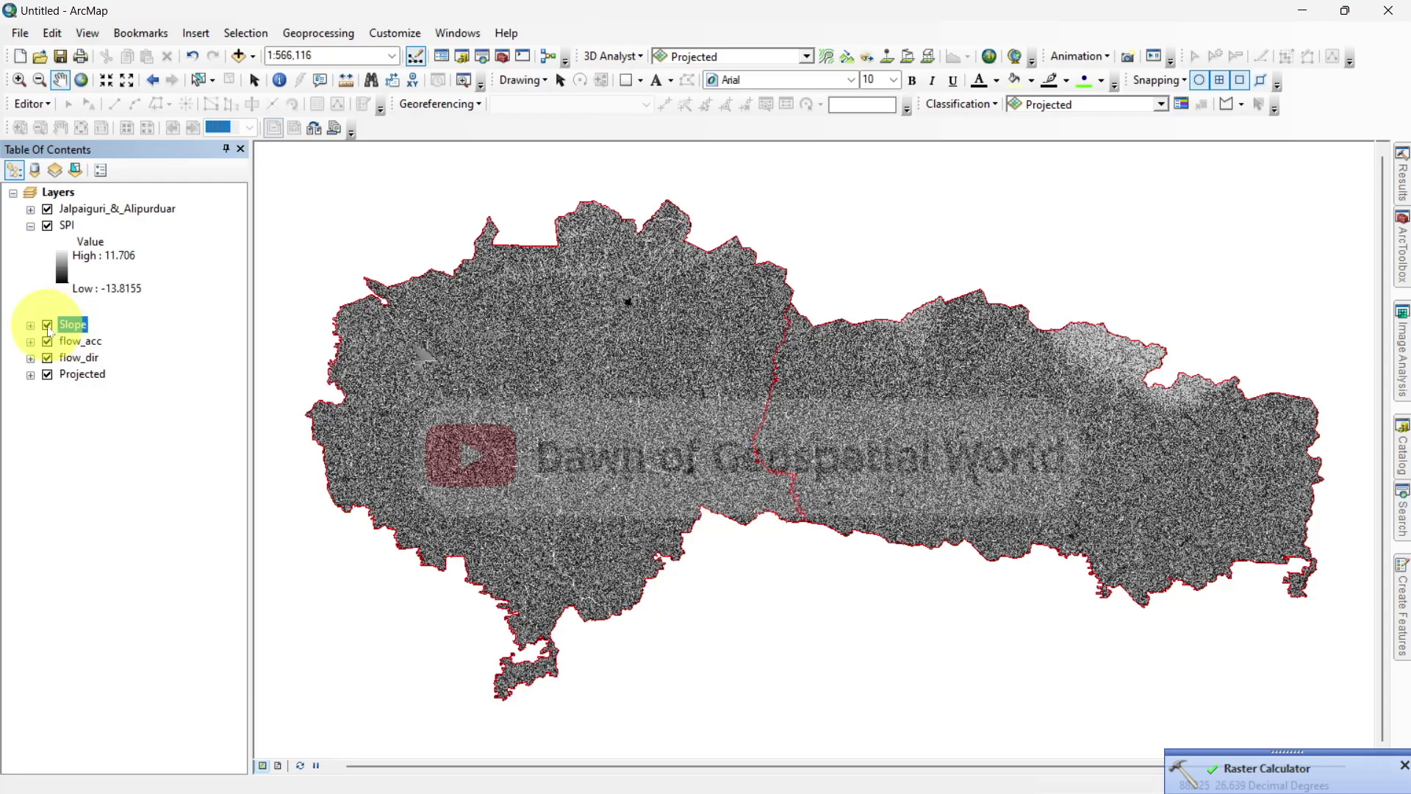
pyautogui.click(48, 341)
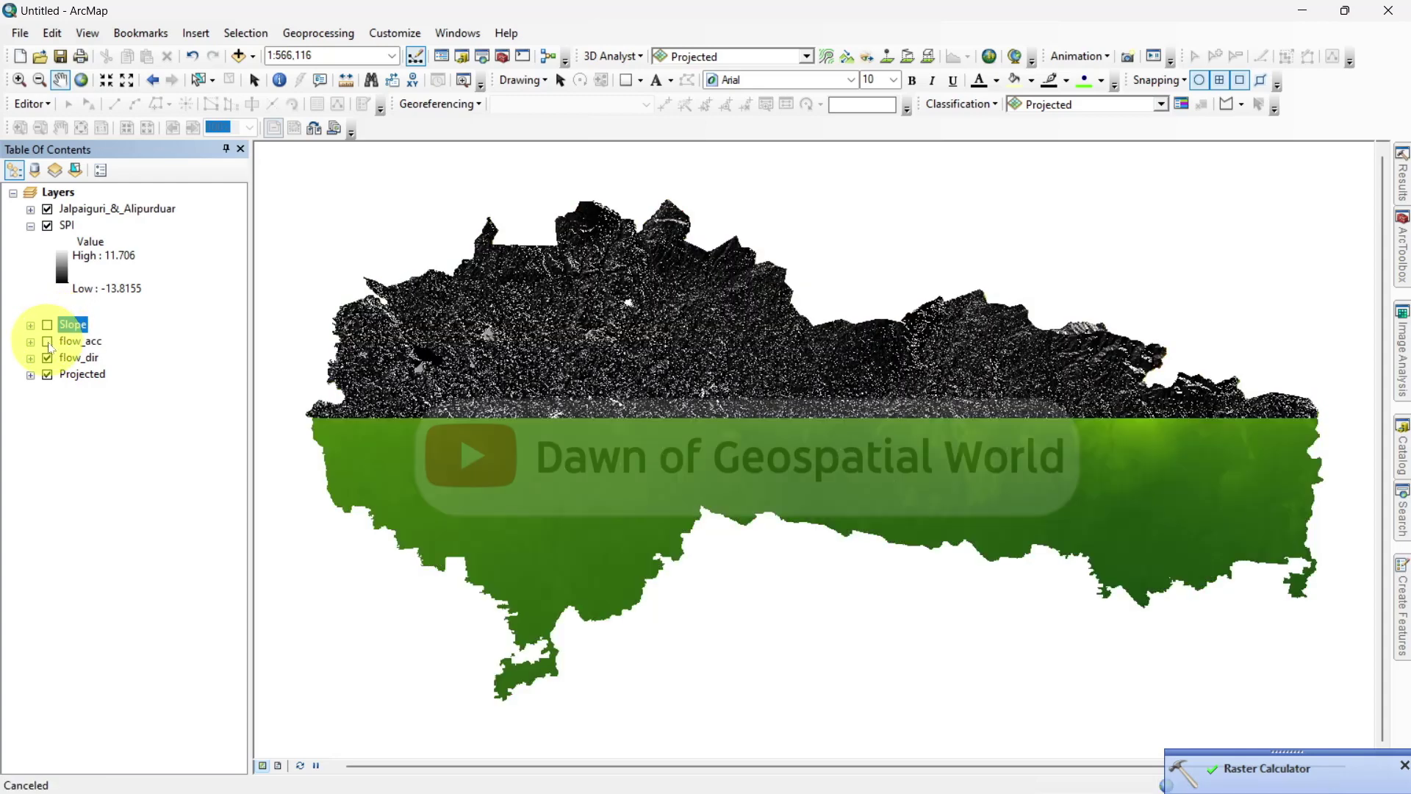
pyautogui.click(47, 359)
pyautogui.click(48, 375)
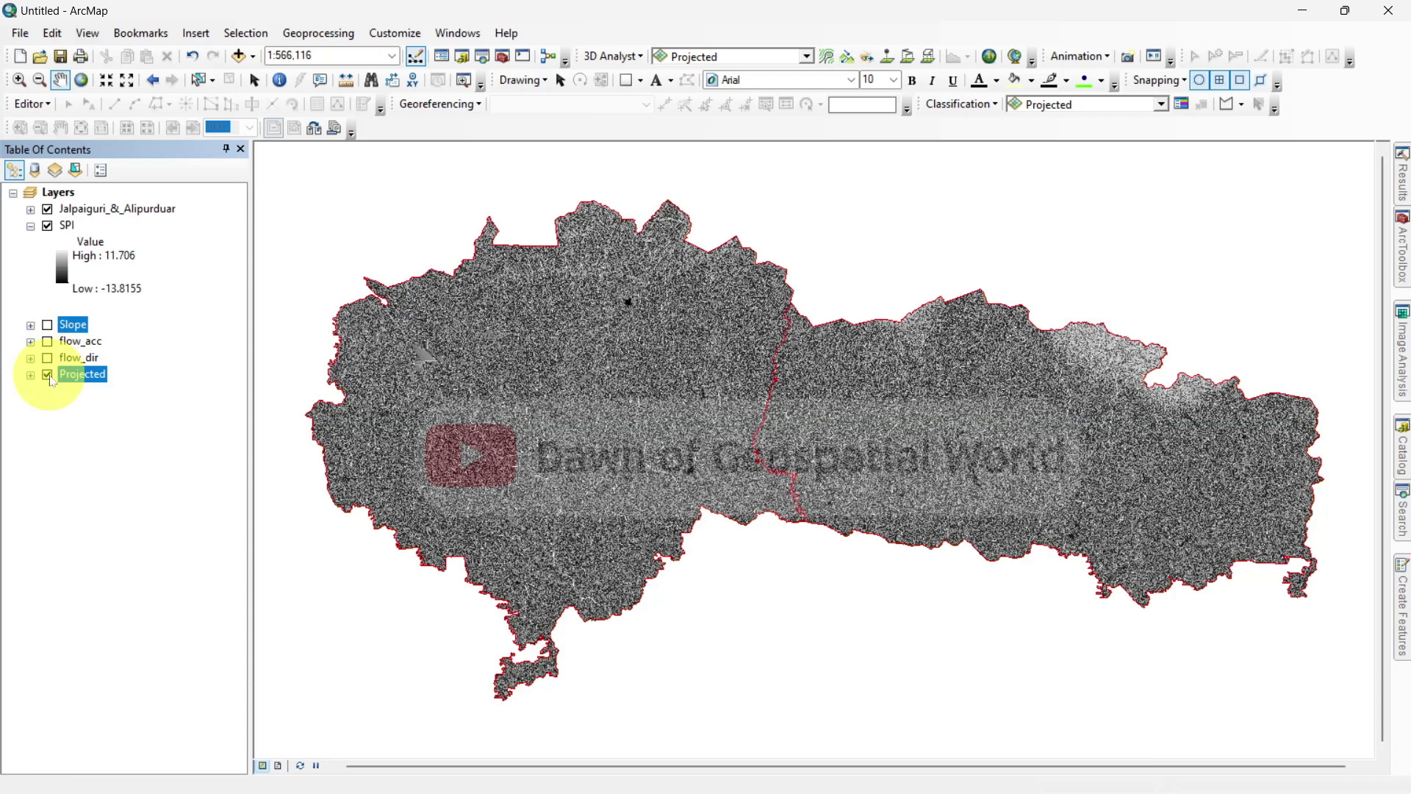
pyautogui.click(67, 226)
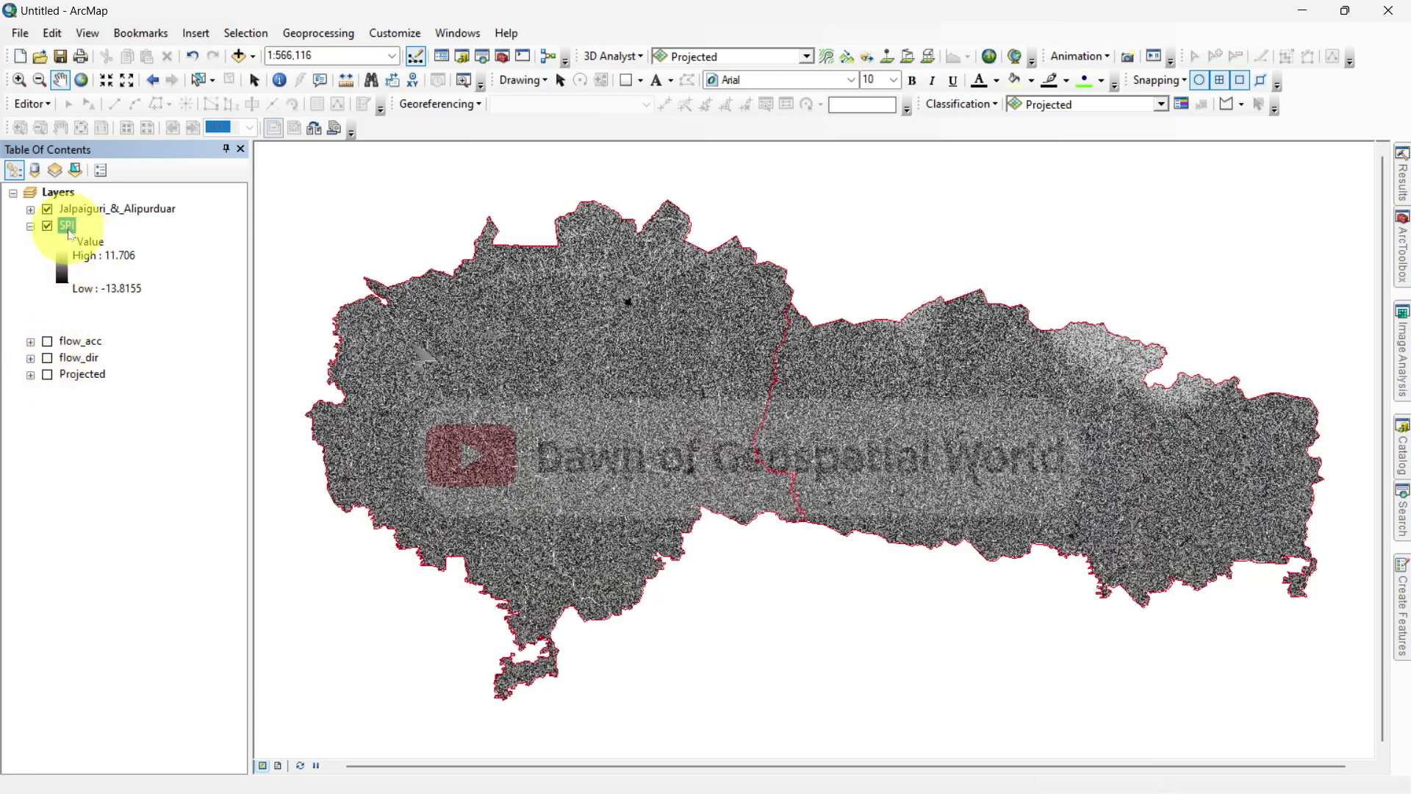
# Apply a cyan-to-magenta stretched colour ramp to the SPI layer's symbology.
pyautogui.rightClick(69, 232)
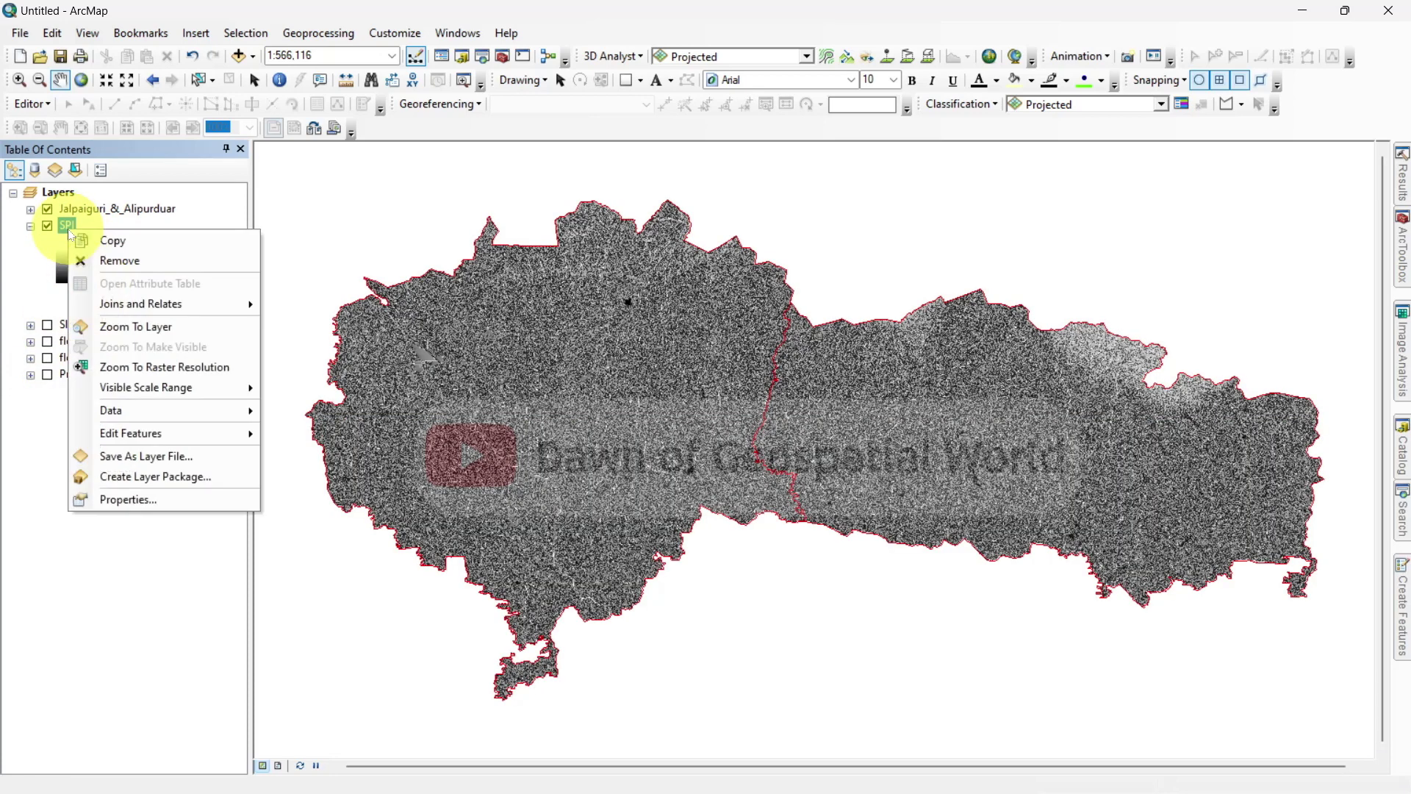
pyautogui.click(126, 501)
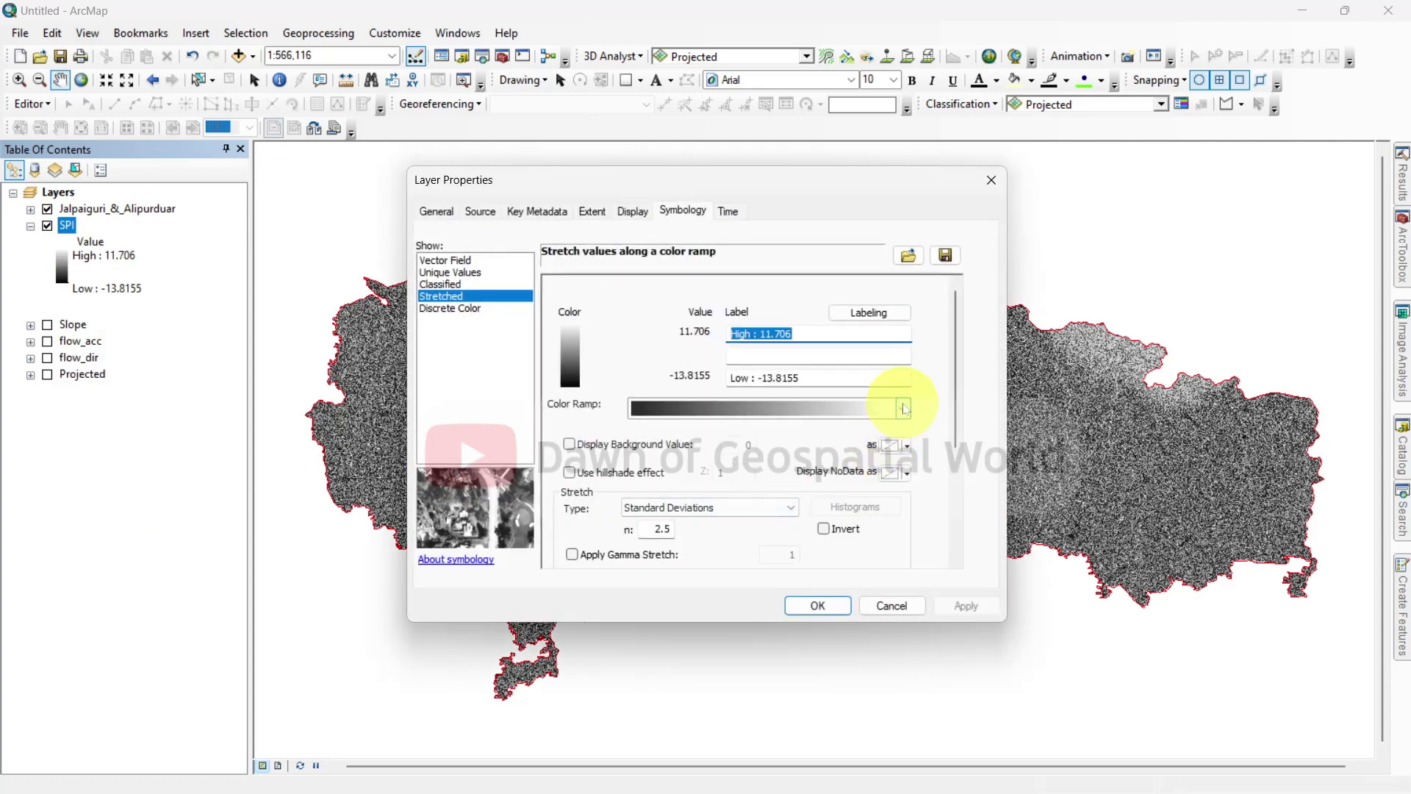
pyautogui.click(903, 409)
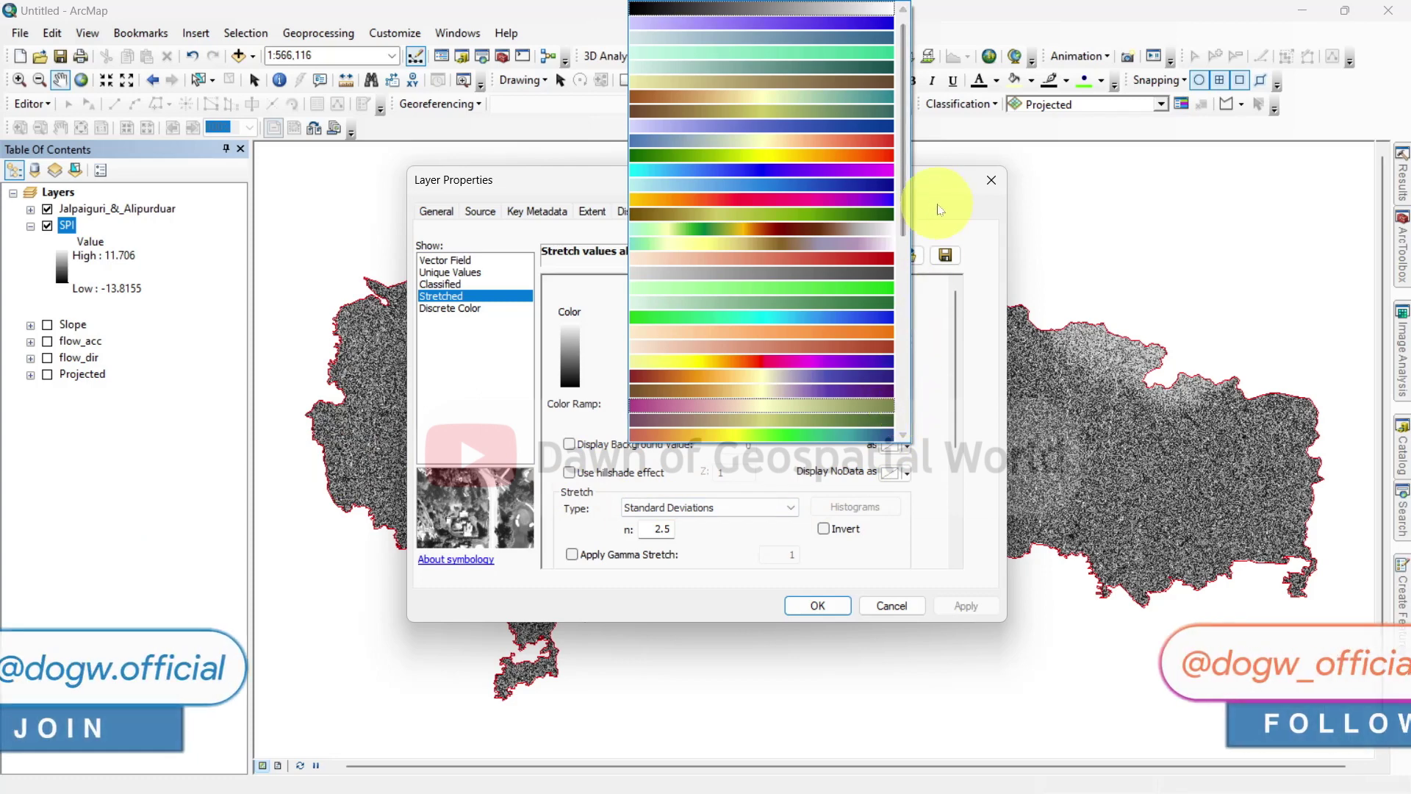
pyautogui.click(879, 172)
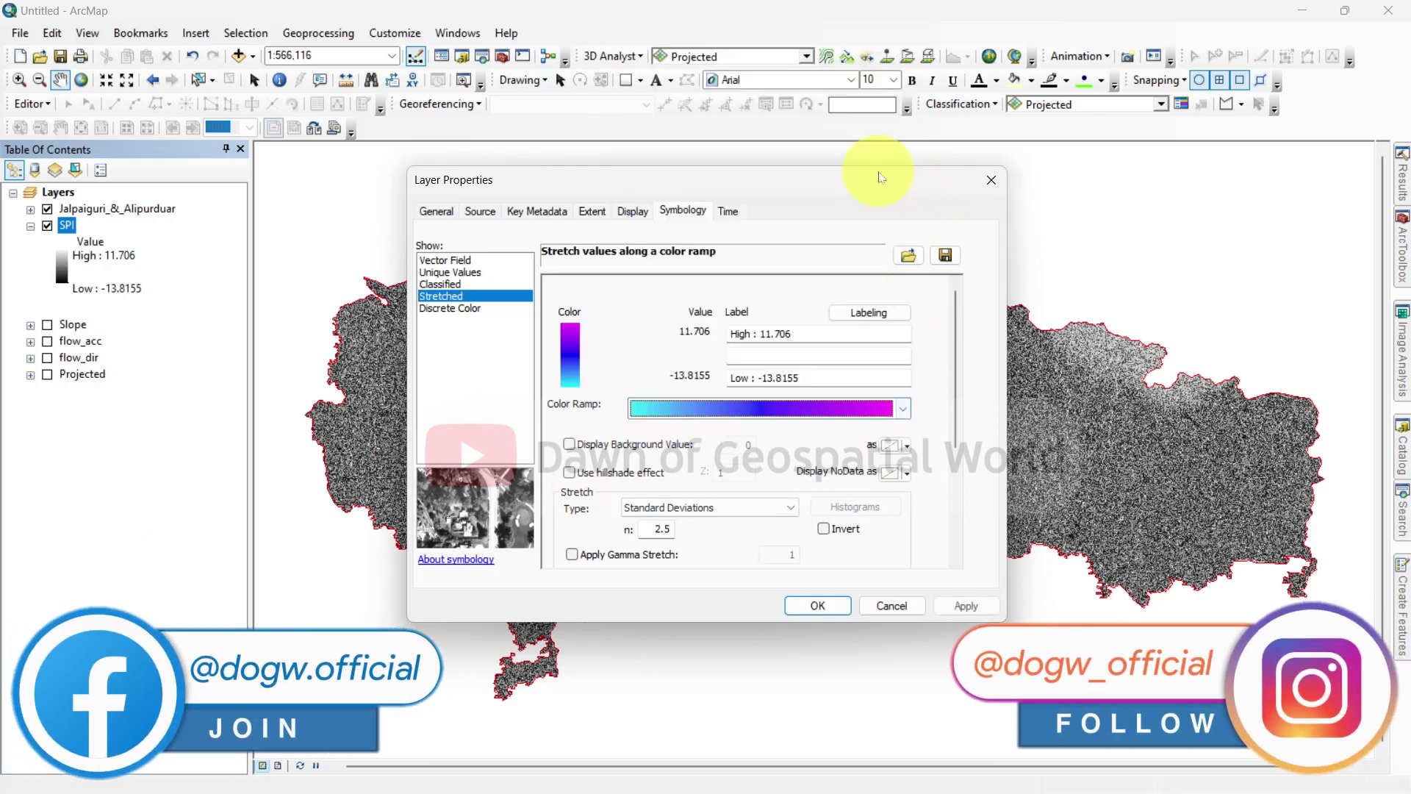
pyautogui.click(823, 605)
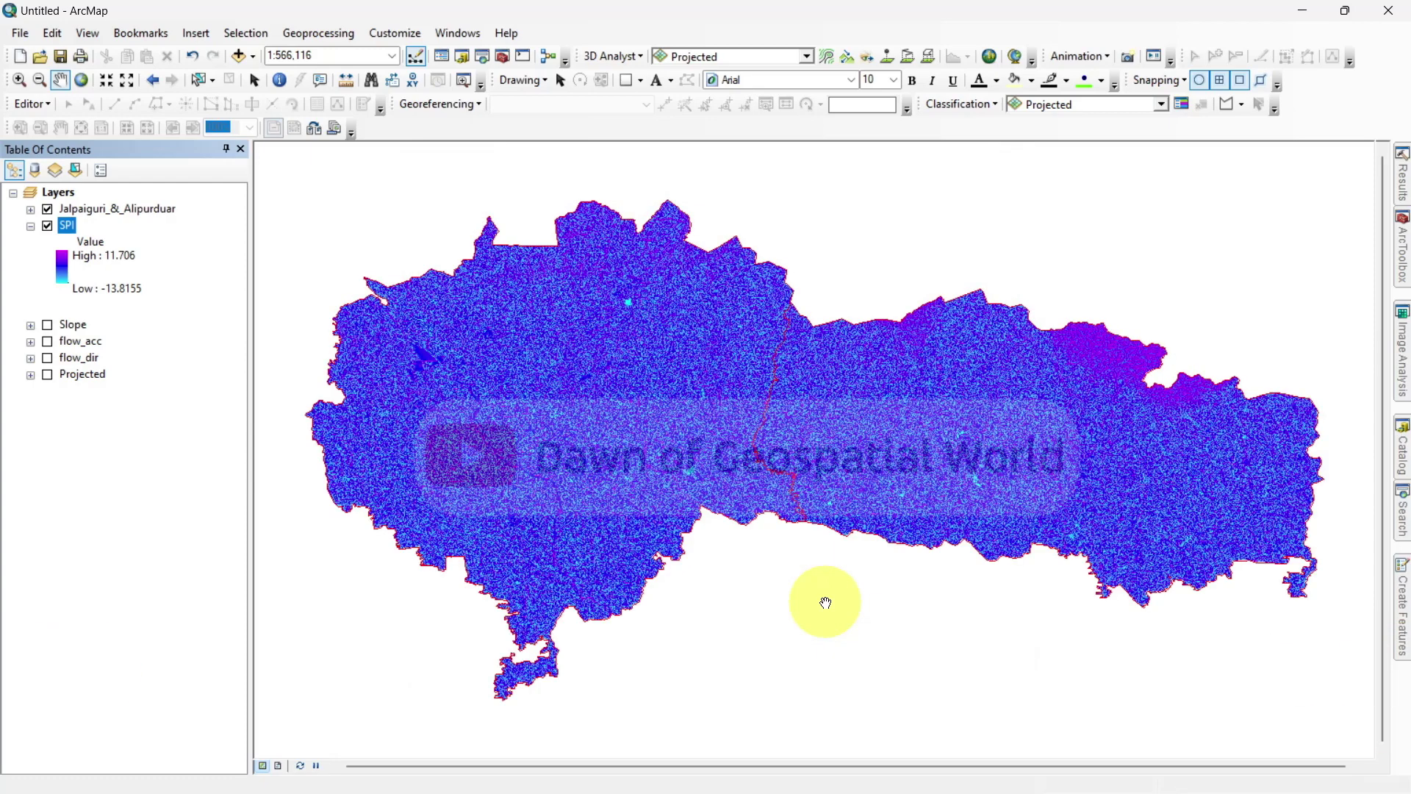